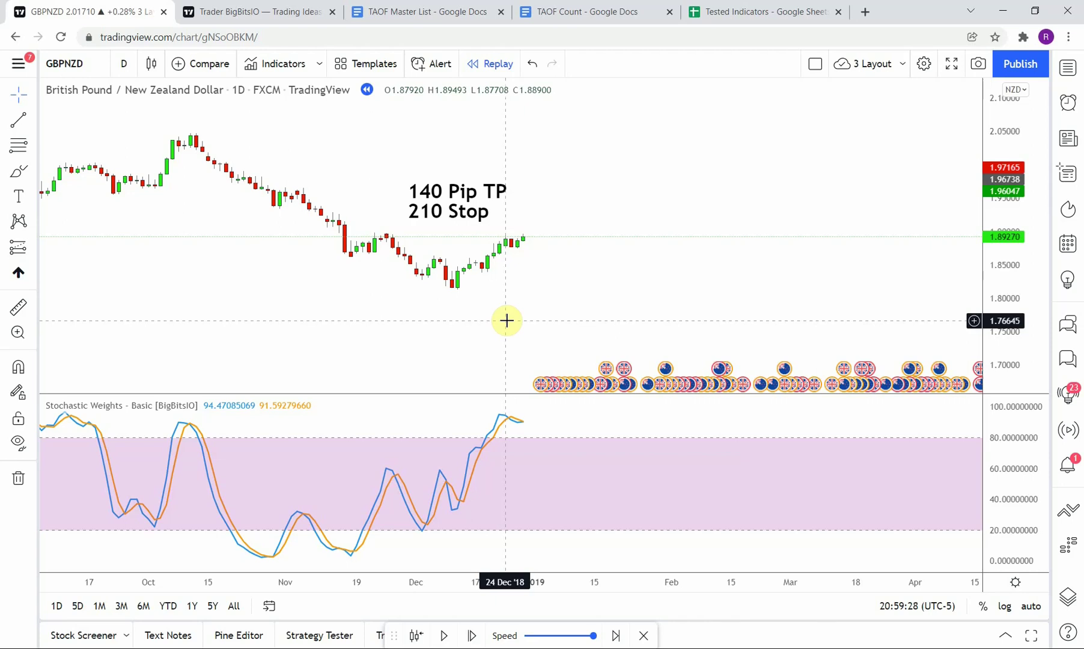
- Switch the browser to the TAOF Count Google Docs document
{"action": "left_click", "coordinate": [570, 12]}
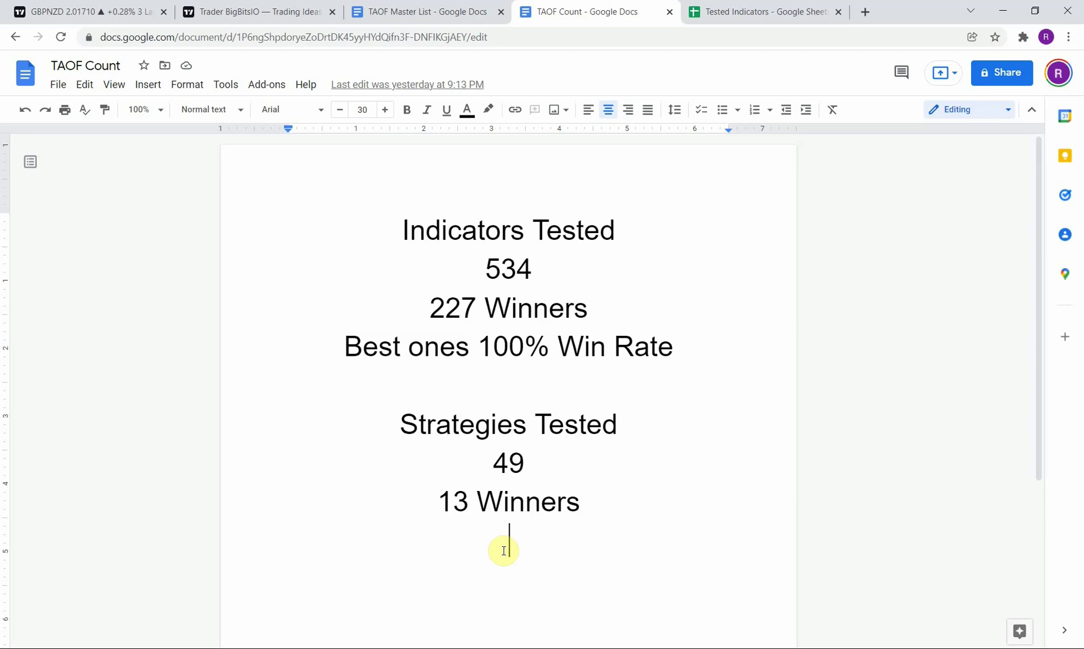
- Go back to the TradingView GBPNZD daily chart tab
{"action": "left_click", "coordinate": [18, 11]}
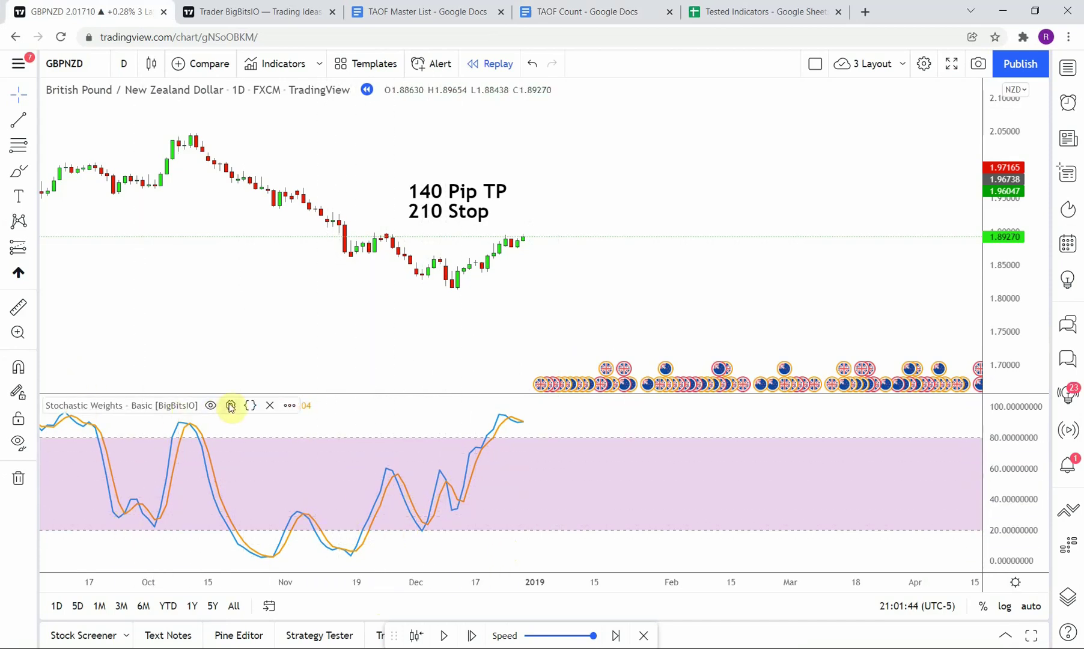
{"action": "left_click", "coordinate": [232, 404]}
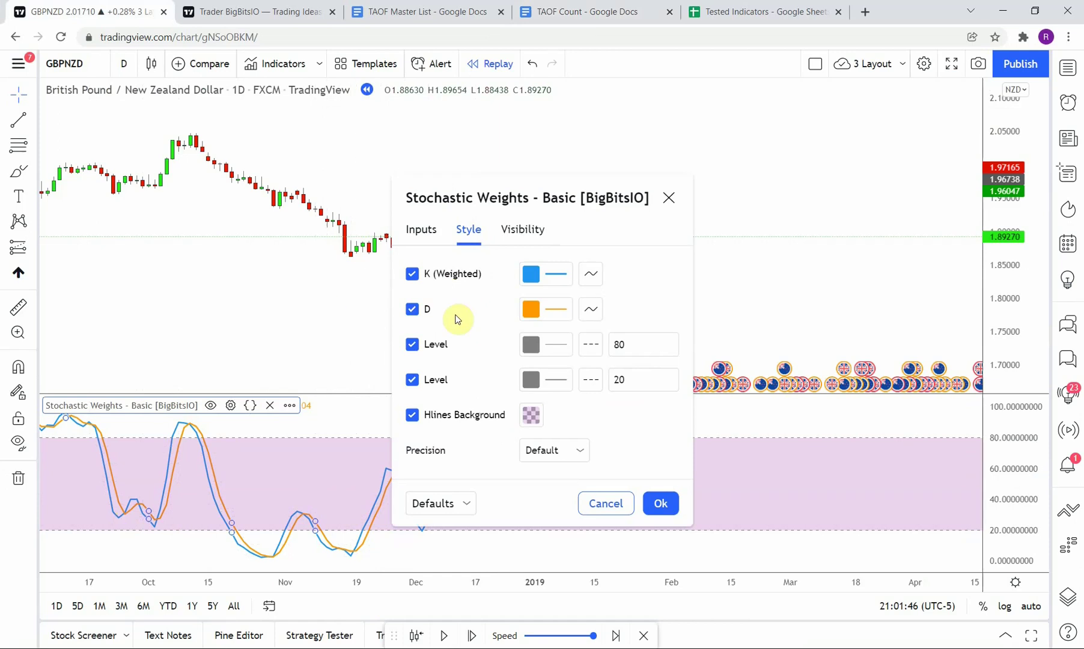
{"action": "left_click", "coordinate": [668, 197]}
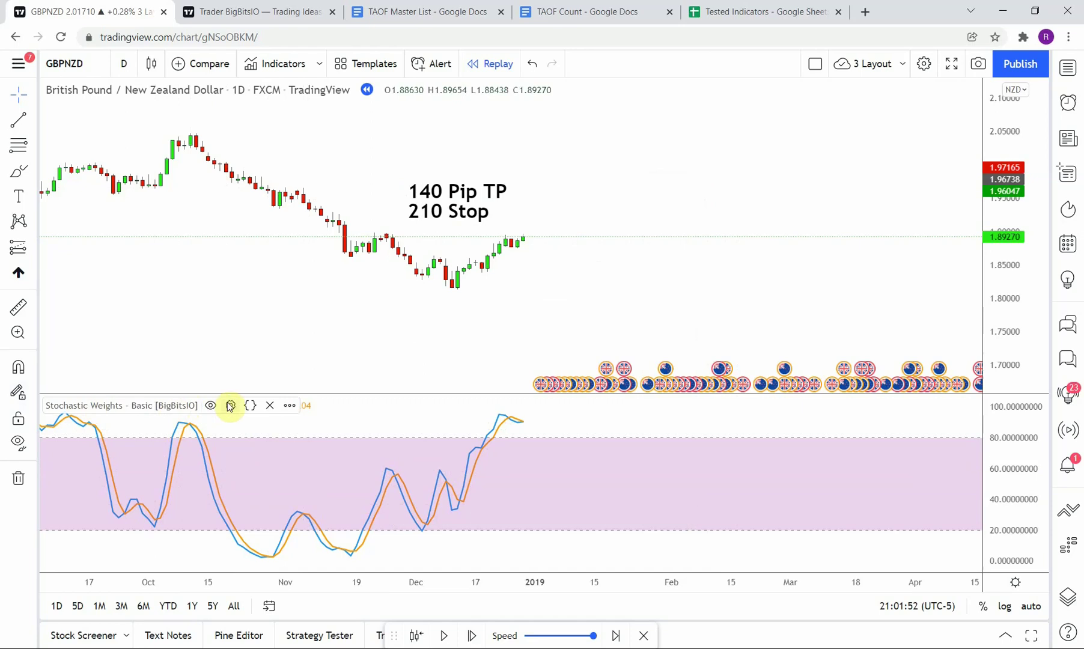
{"action": "left_click", "coordinate": [229, 405]}
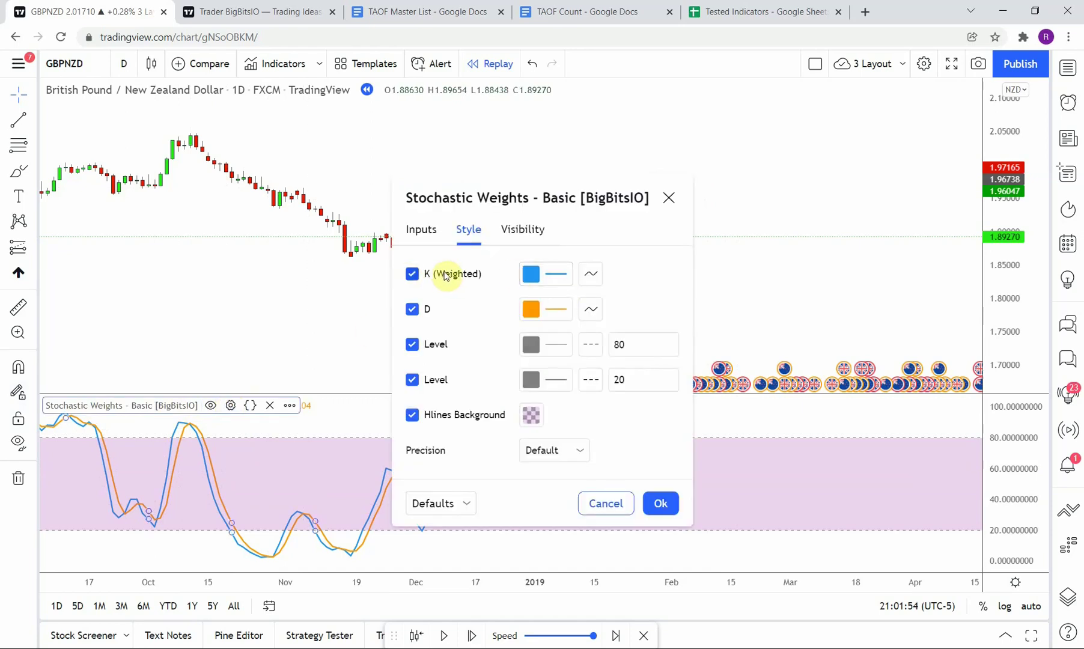
{"action": "left_click", "coordinate": [669, 198]}
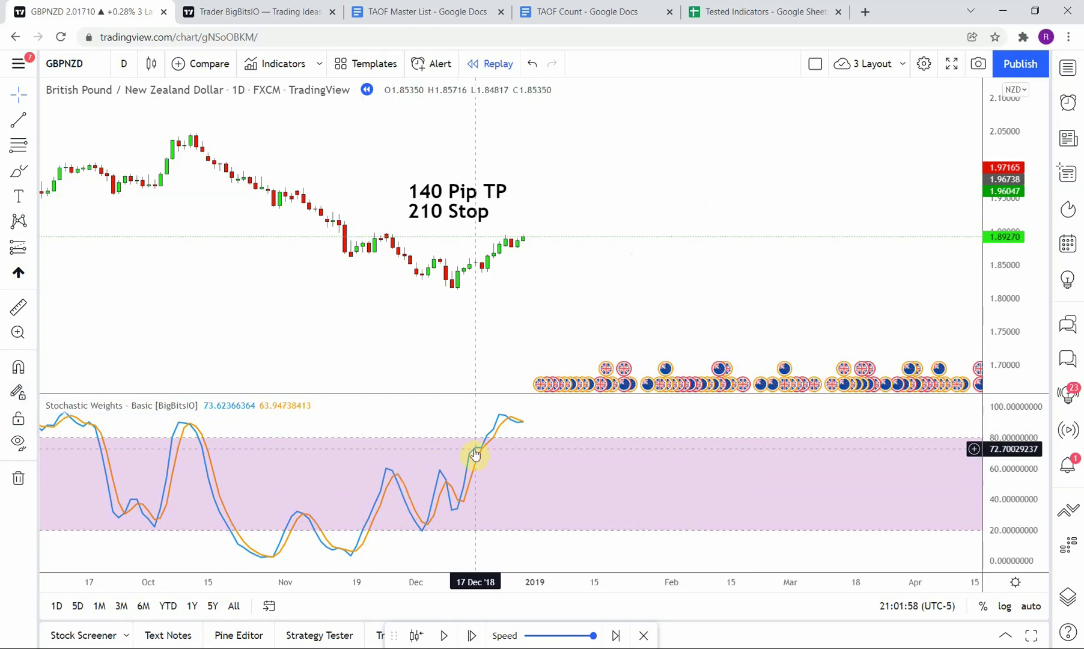
{"action": "left_click_drag", "start_coordinate": [590, 490], "coordinate": [553, 492]}
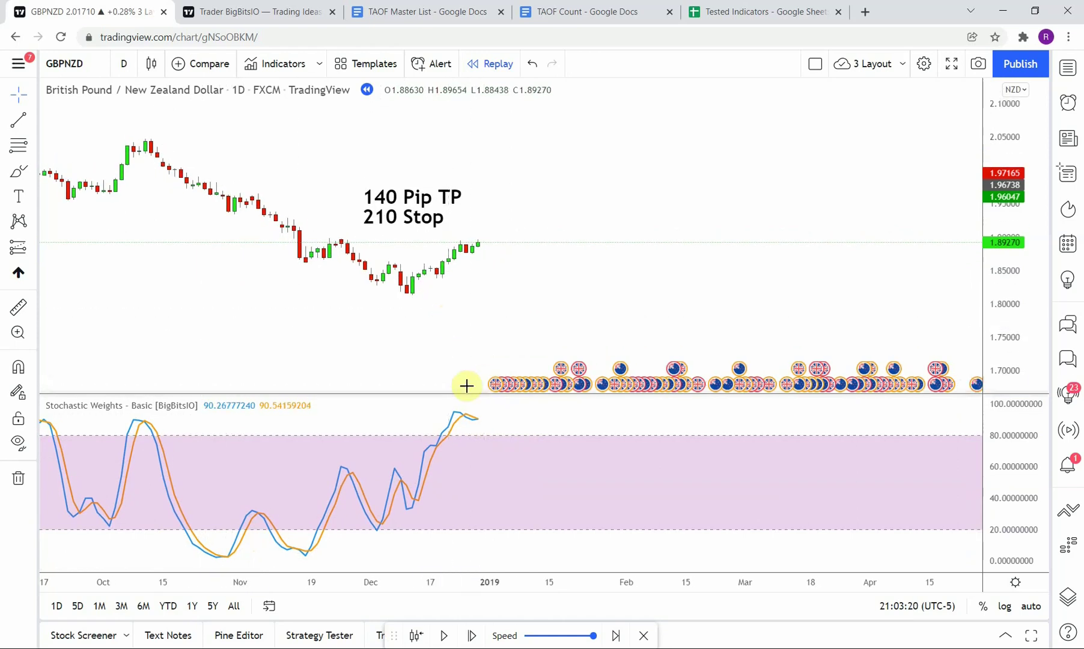
- Step the GBPNZD replay forward one bar, to the candle closing 1.89270
{"action": "left_click", "coordinate": [472, 636]}
- Advance the replay and draw a green vertical line at 03 Jan '19
{"action": "left_click", "coordinate": [471, 636]}
{"action": "left_click", "coordinate": [471, 637]}
{"action": "left_click", "coordinate": [472, 636]}
{"action": "left_click", "coordinate": [471, 636]}
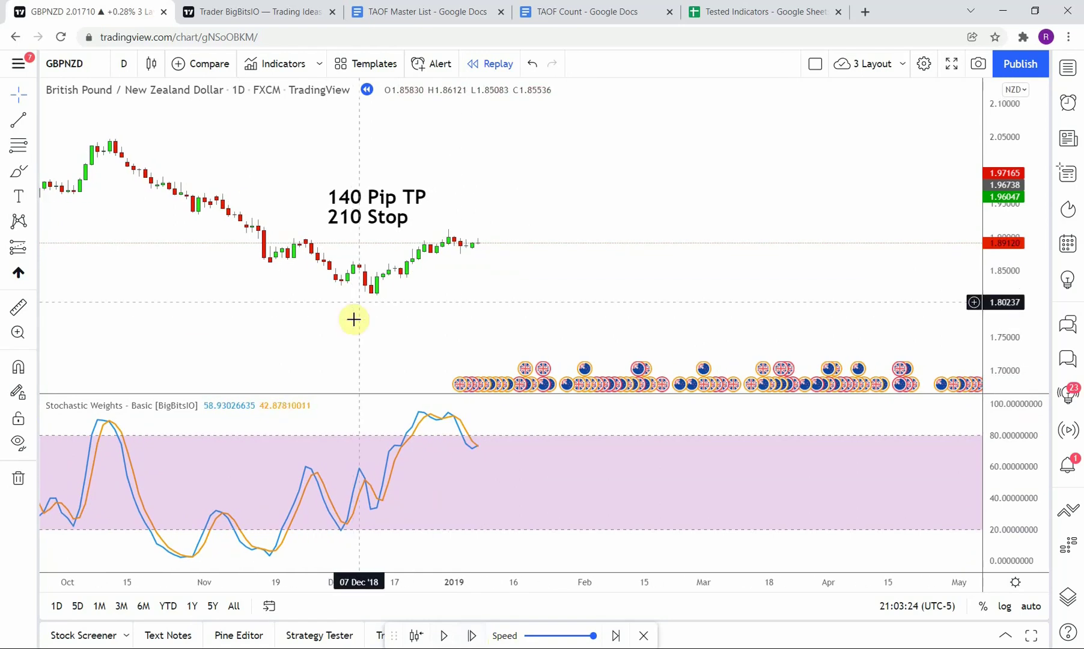
{"action": "left_click", "coordinate": [18, 119]}
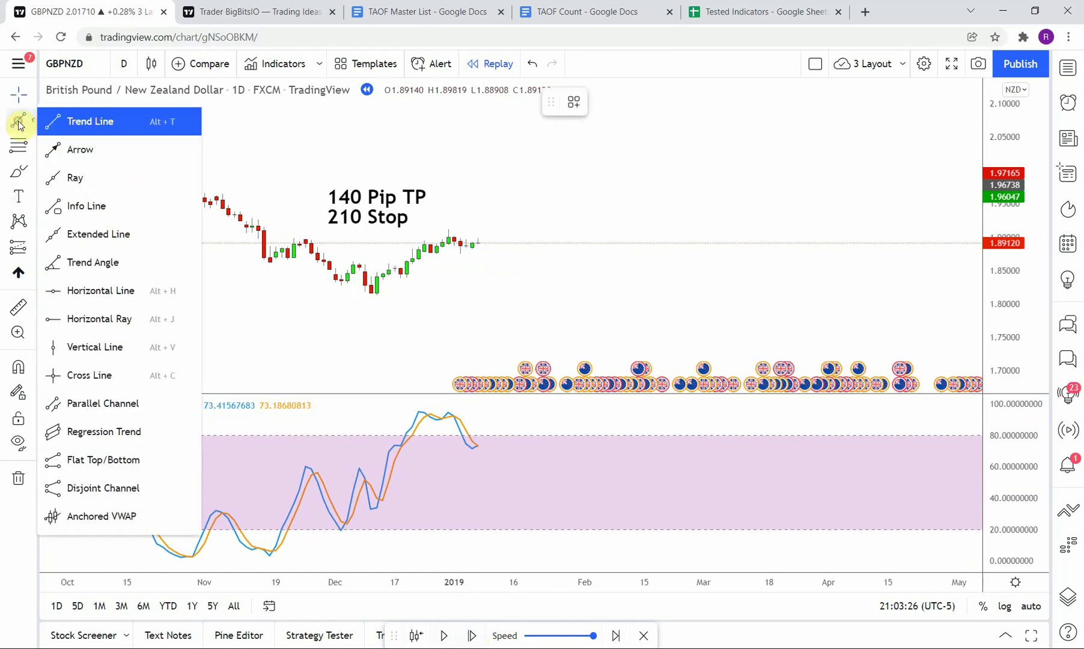
{"action": "left_click", "coordinate": [90, 339]}
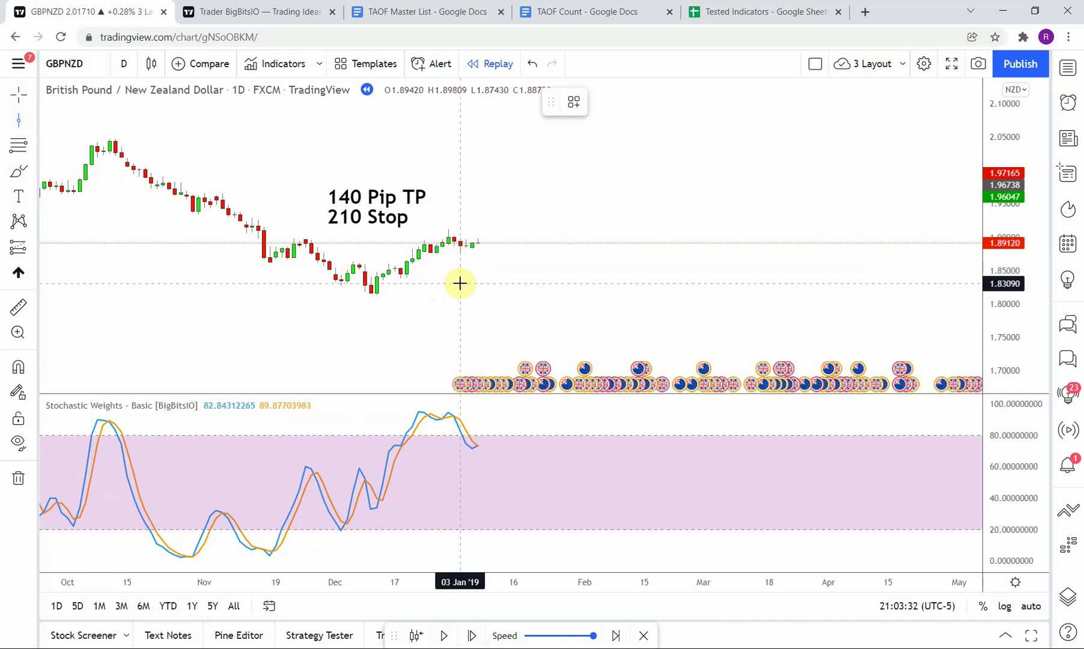
{"action": "left_click", "coordinate": [460, 283]}
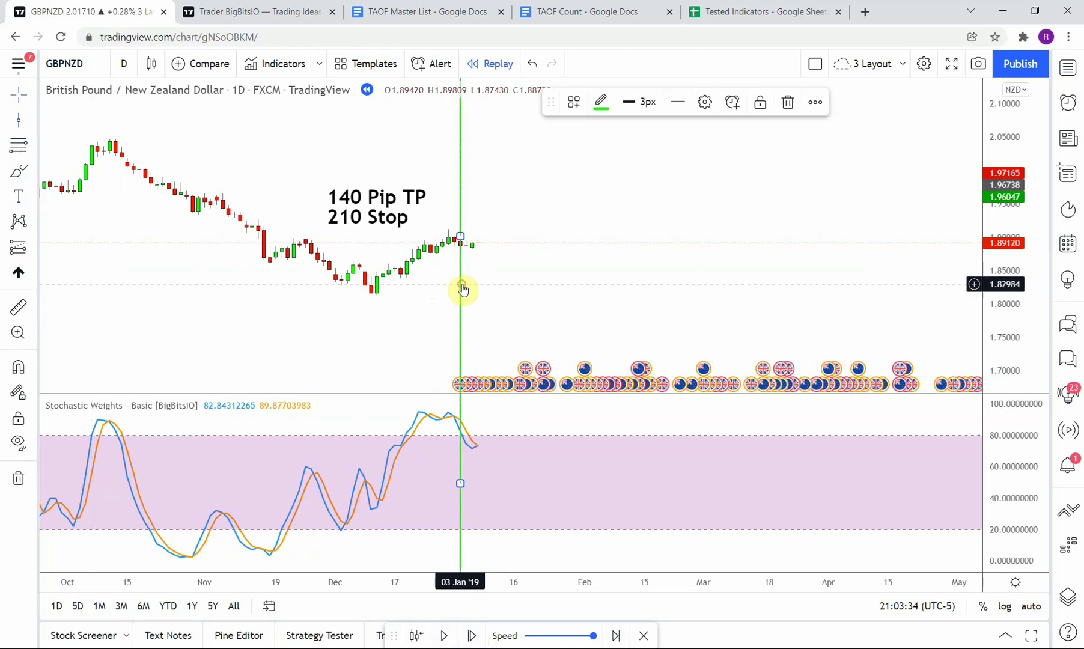
{"action": "left_click_drag", "start_coordinate": [429, 277], "coordinate": [402, 283]}
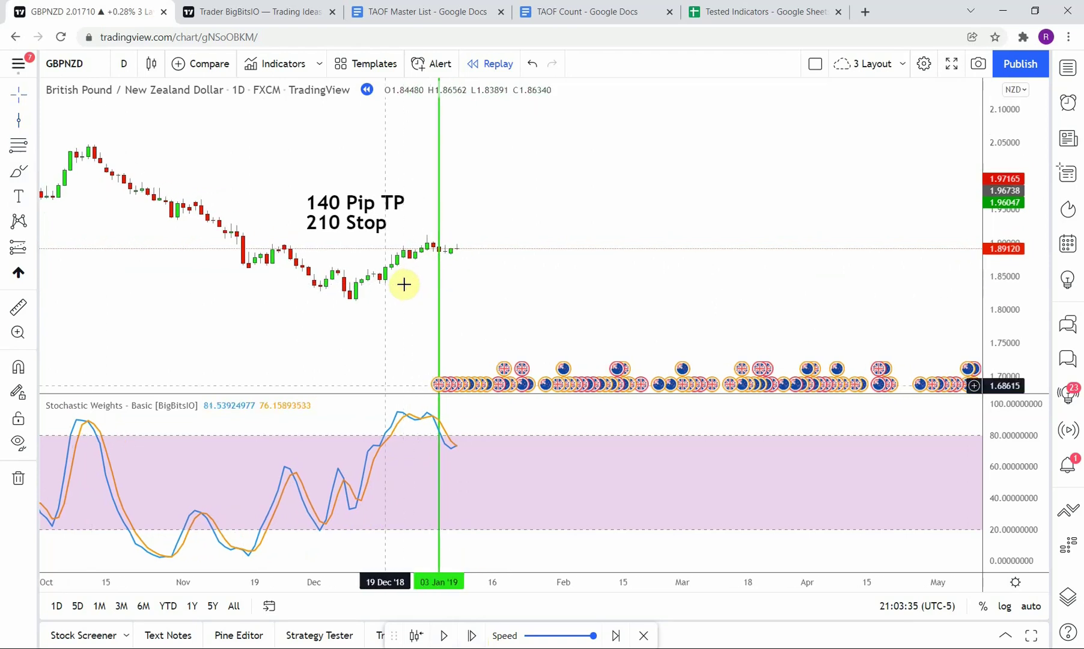
- Measure the move after 03 Jan and advance the replay into late January 2019
{"action": "left_click", "coordinate": [474, 635]}
{"action": "left_click", "coordinate": [474, 635]}
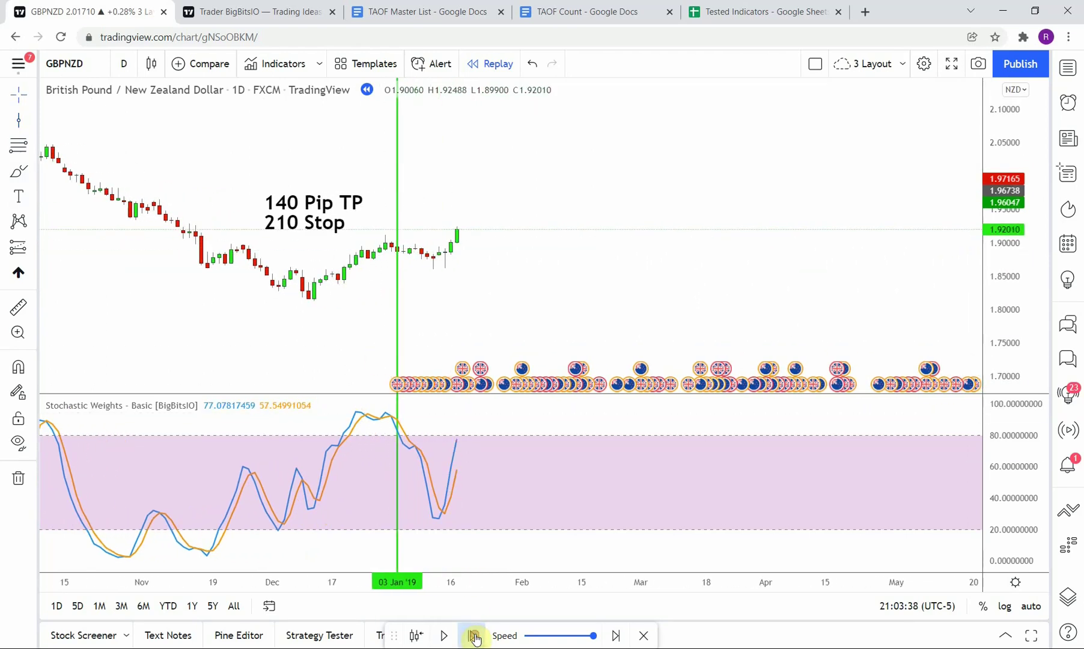
{"action": "left_click", "coordinate": [474, 635]}
{"action": "left_click_drag", "start_coordinate": [511, 314], "coordinate": [527, 311]}
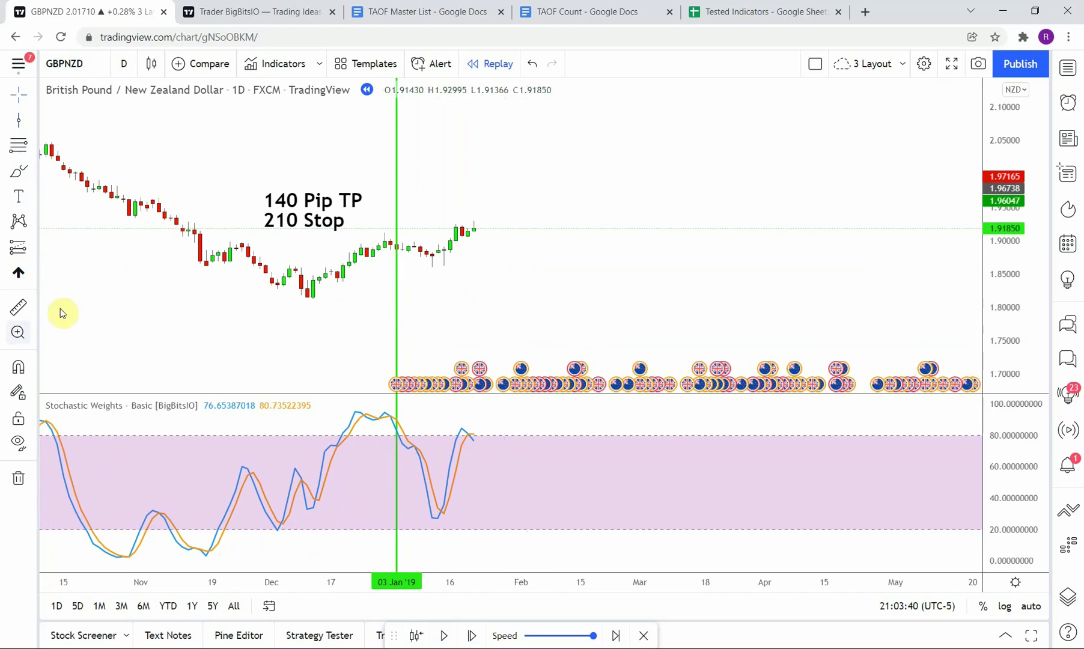
{"action": "left_click", "coordinate": [18, 308]}
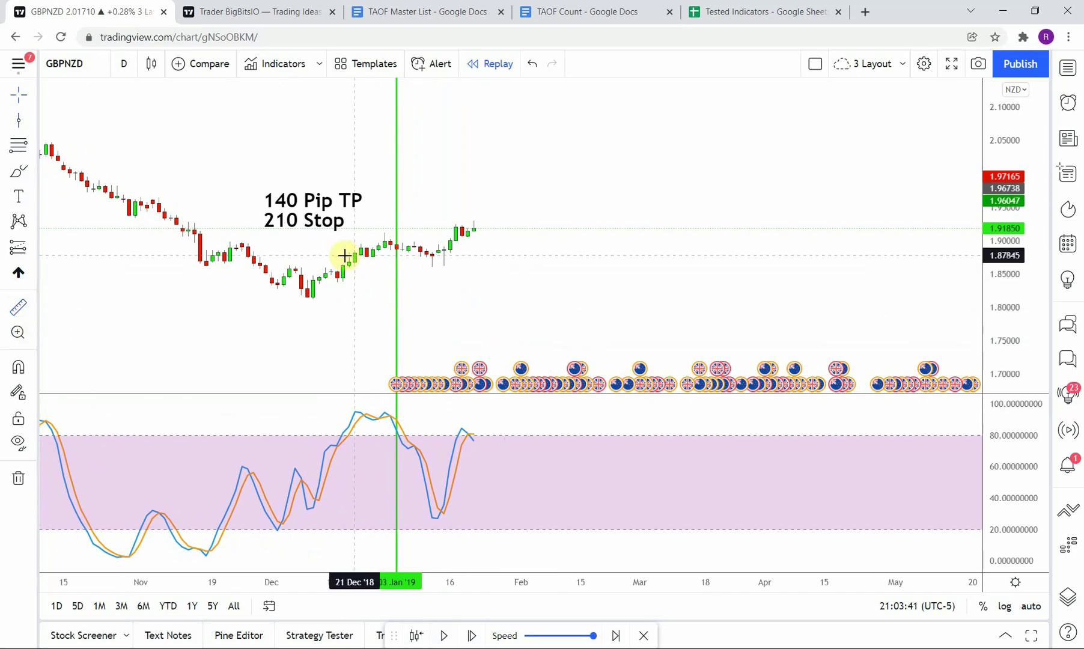
{"action": "left_click", "coordinate": [381, 248]}
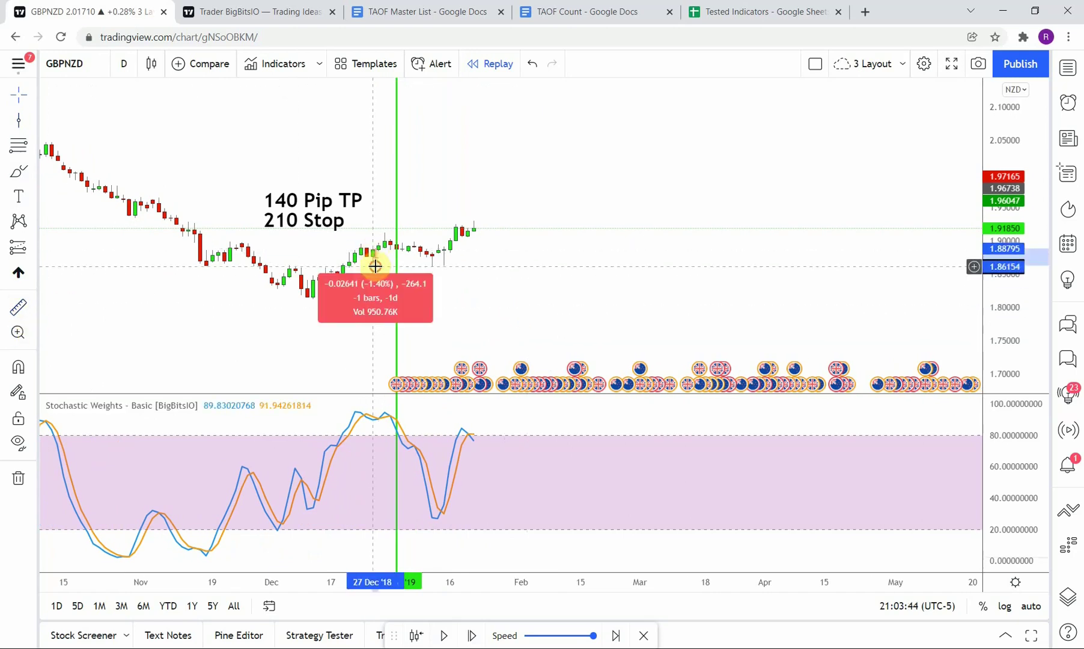
{"action": "key", "text": "Escape"}
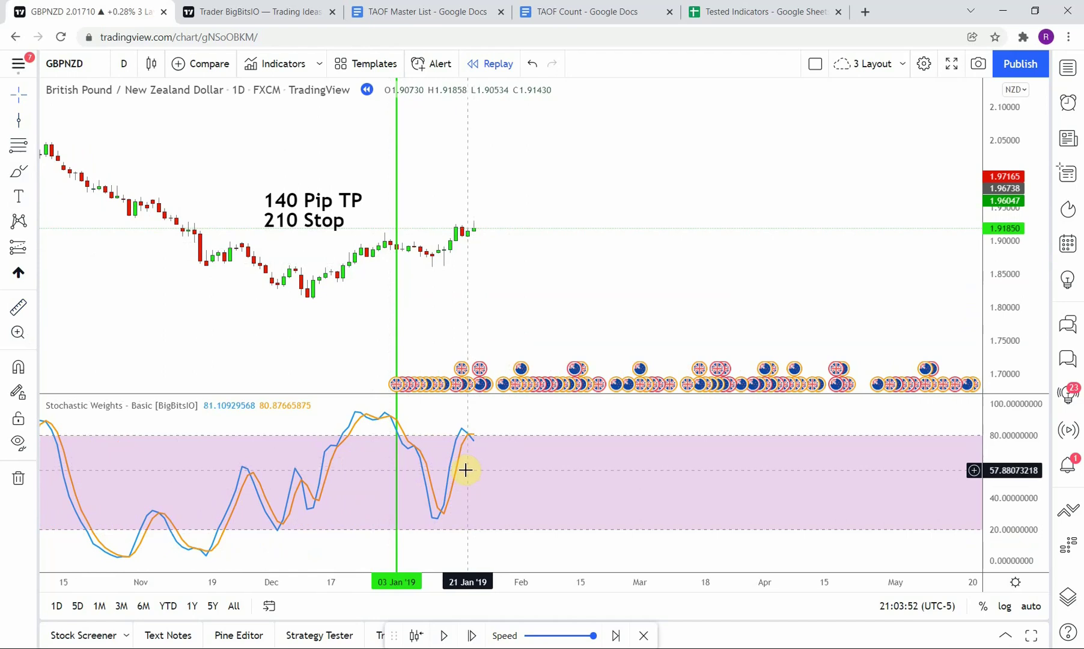
{"action": "left_click", "coordinate": [474, 636]}
{"action": "left_click", "coordinate": [474, 636]}
{"action": "left_click", "coordinate": [475, 636]}
{"action": "left_click", "coordinate": [474, 635]}
{"action": "left_click", "coordinate": [475, 635]}
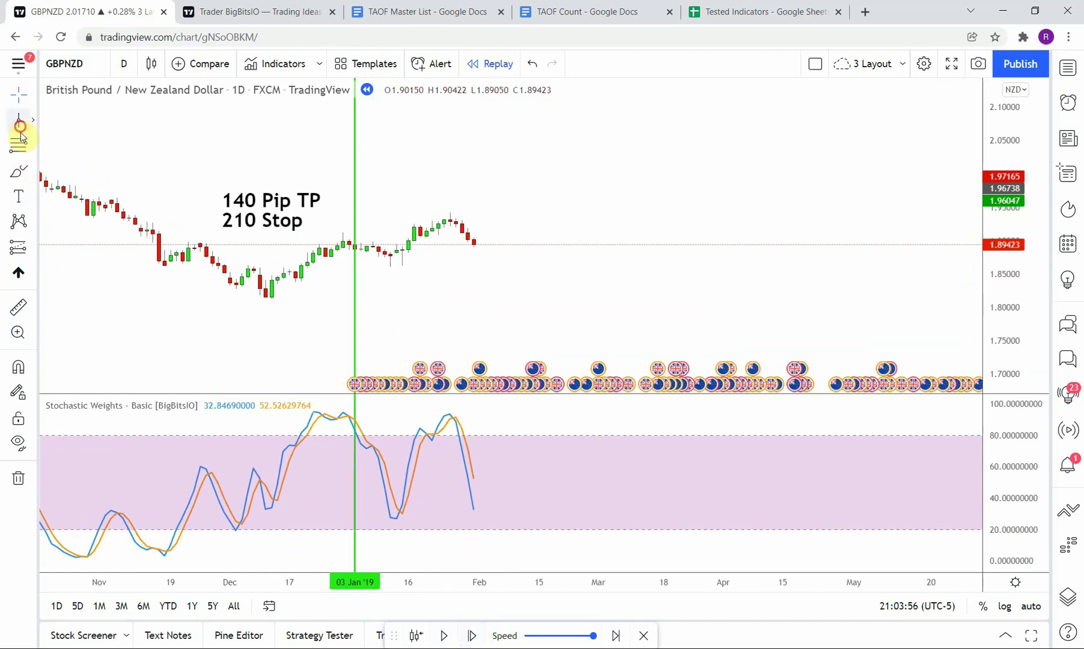
- Draw a second green vertical line at 28 Jan '19
{"action": "left_click", "coordinate": [455, 308]}
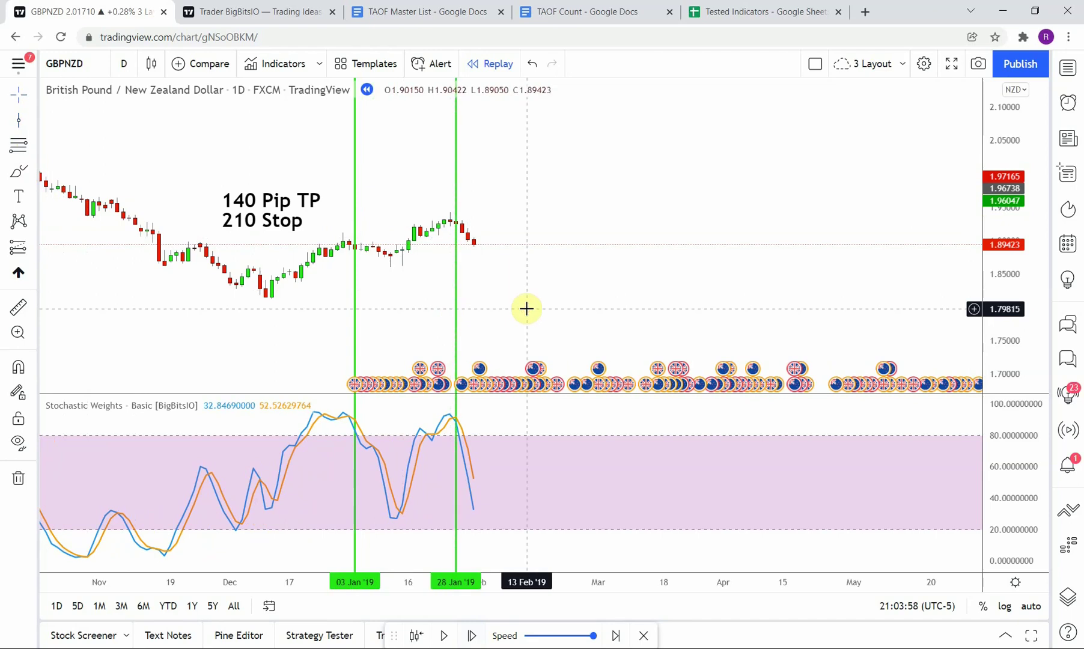
{"action": "left_click_drag", "start_coordinate": [379, 325], "coordinate": [405, 322]}
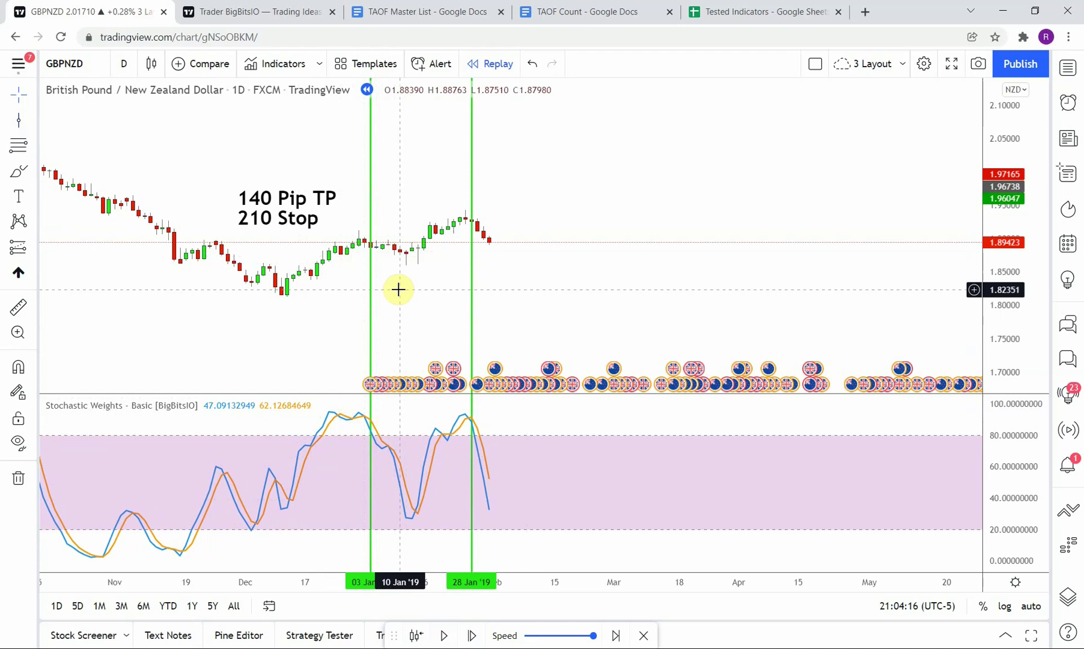
- Check the 03 Jan line, then advance the replay to the bar closing 1.91867
{"action": "left_click", "coordinate": [371, 427]}
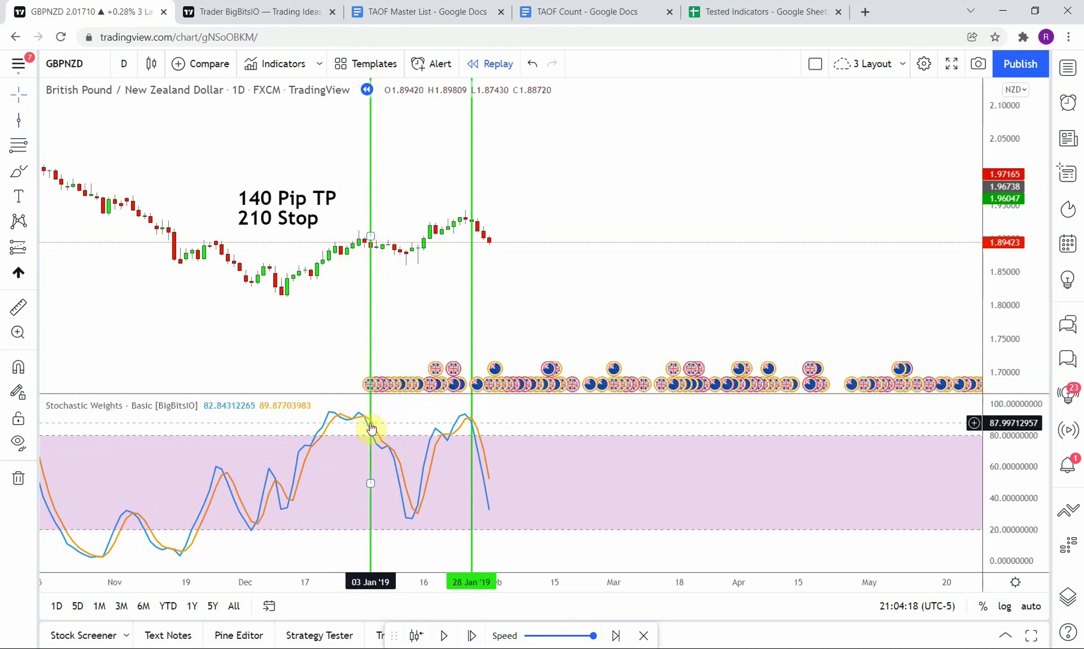
{"action": "left_click", "coordinate": [432, 299]}
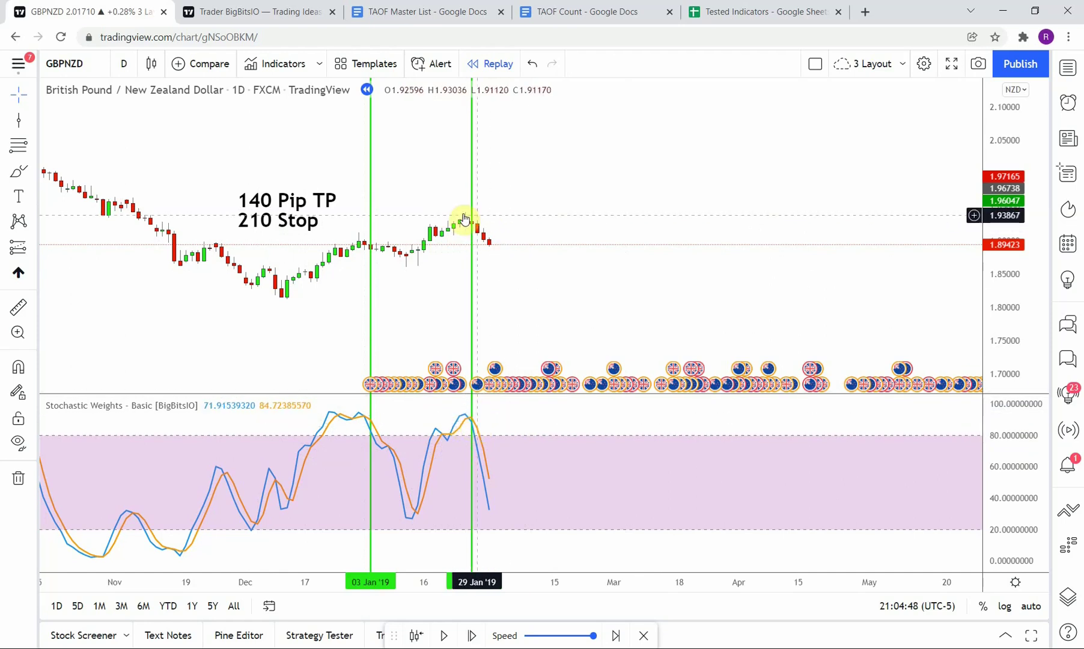
{"action": "left_click", "coordinate": [589, 306]}
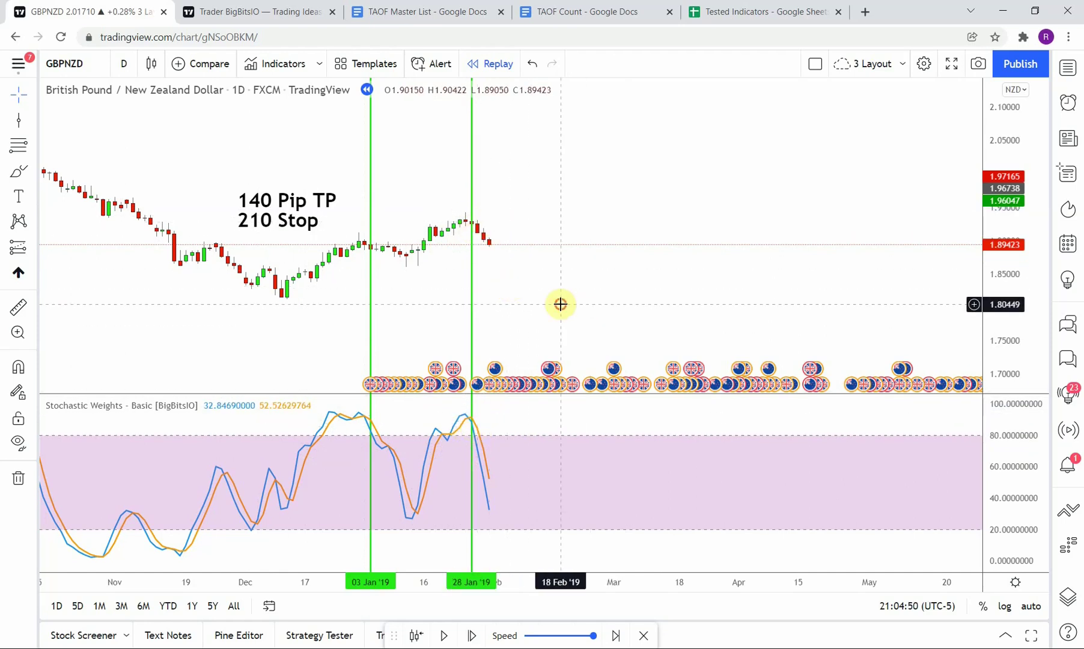
{"action": "key", "text": "shift+Right"}
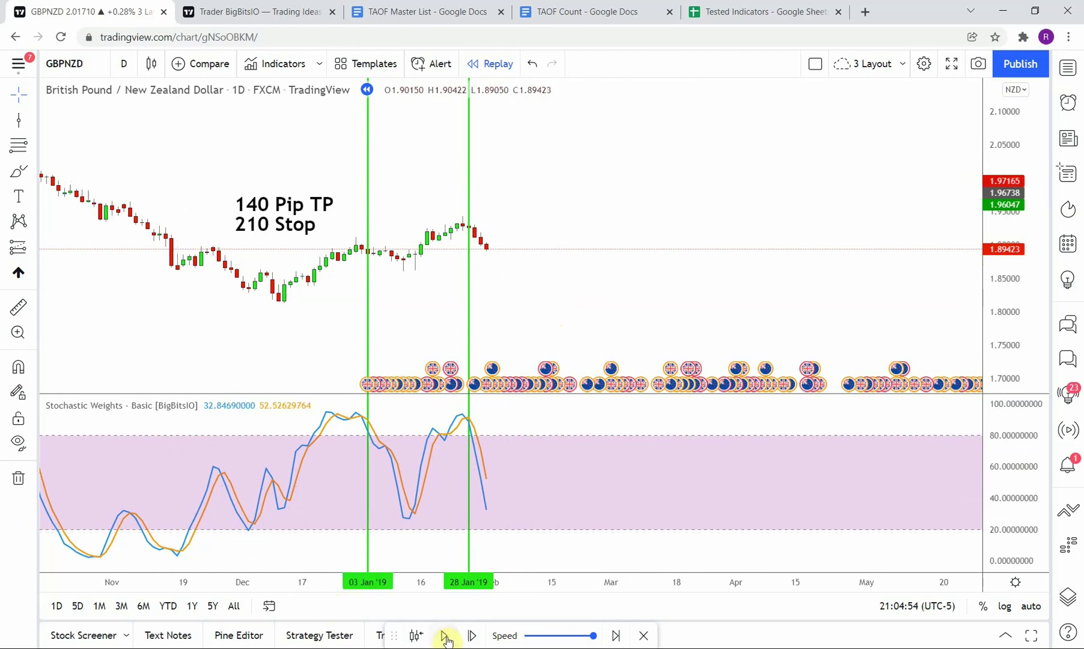
{"action": "left_click", "coordinate": [472, 637]}
{"action": "left_click", "coordinate": [472, 637]}
{"action": "left_click", "coordinate": [472, 637]}
{"action": "left_click", "coordinate": [472, 637]}
- Mark 06 Feb '19 with a vertical line and advance the replay to close 1.91630
{"action": "left_click", "coordinate": [20, 120]}
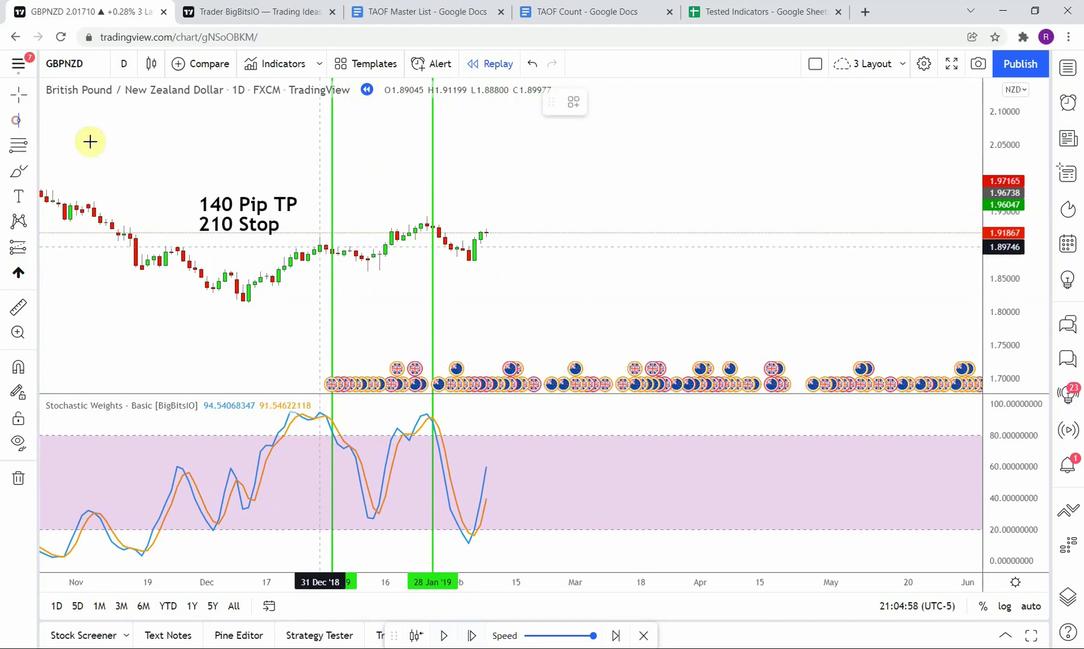
{"action": "left_click", "coordinate": [474, 294]}
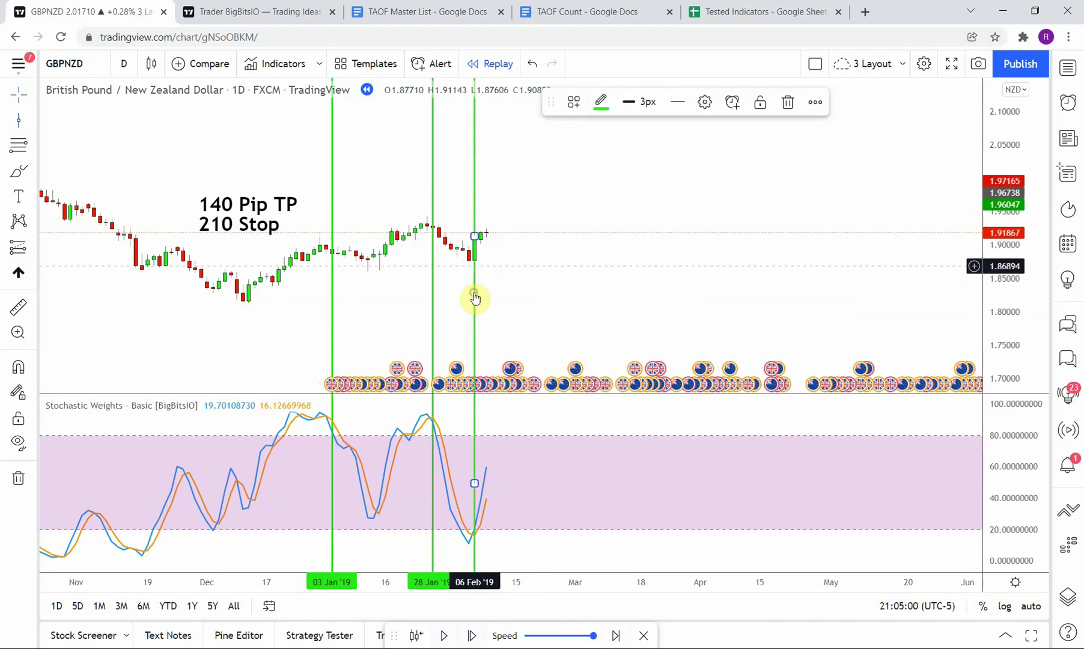
{"action": "left_click", "coordinate": [516, 149]}
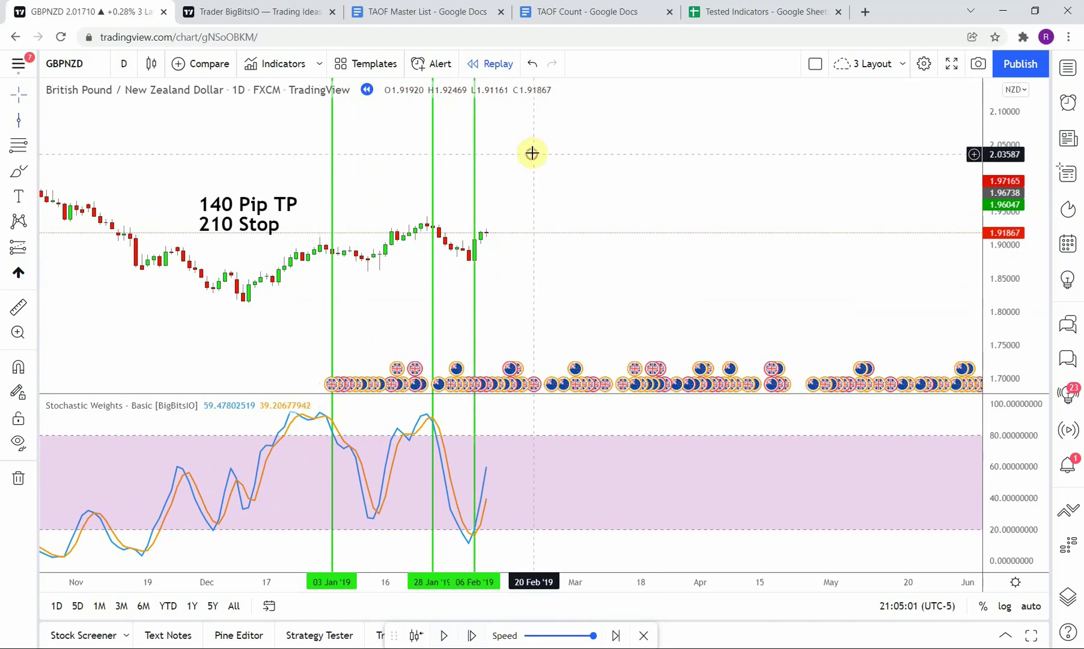
{"action": "left_click", "coordinate": [472, 636]}
{"action": "left_click", "coordinate": [472, 636]}
{"action": "left_click", "coordinate": [472, 635]}
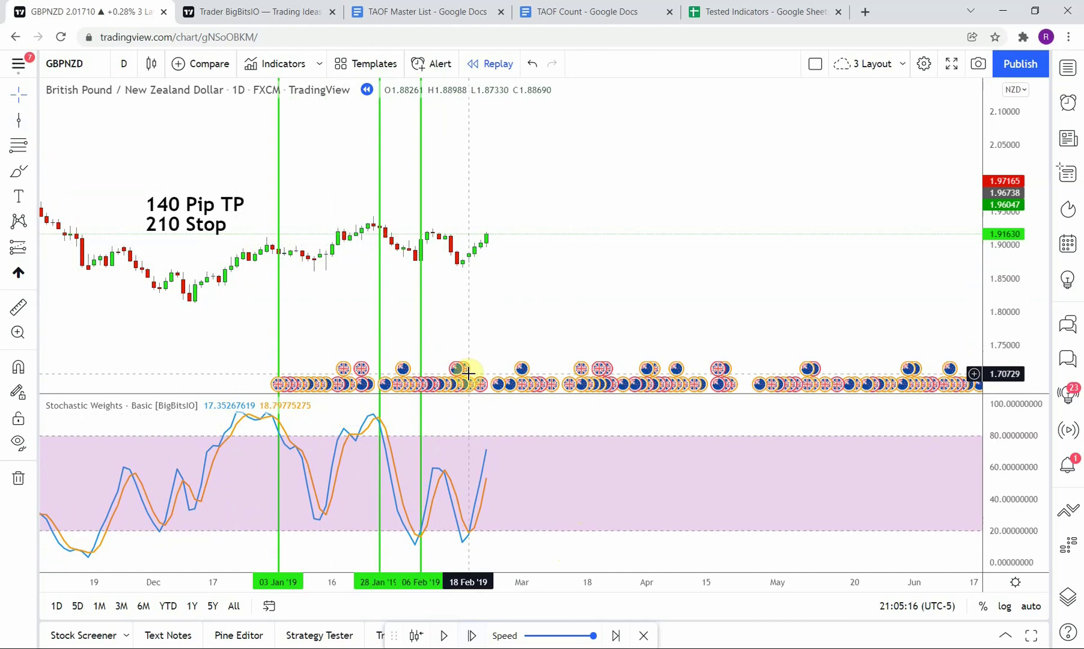
- Add a fourth green vertical line at 19 Feb '19
{"action": "left_click", "coordinate": [18, 120]}
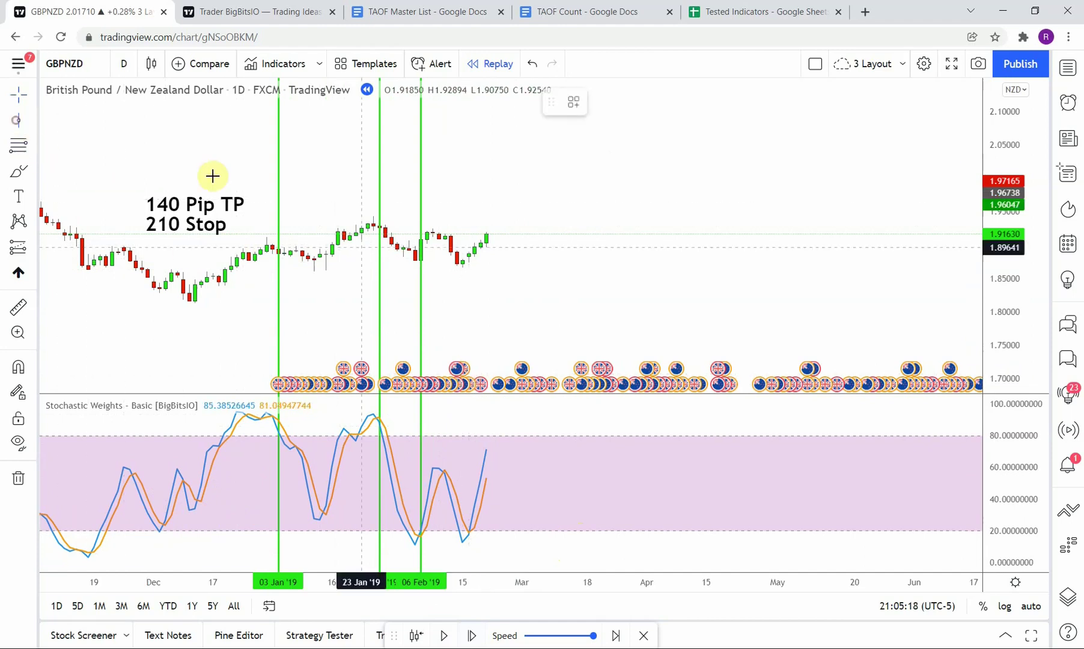
{"action": "left_click", "coordinate": [473, 312]}
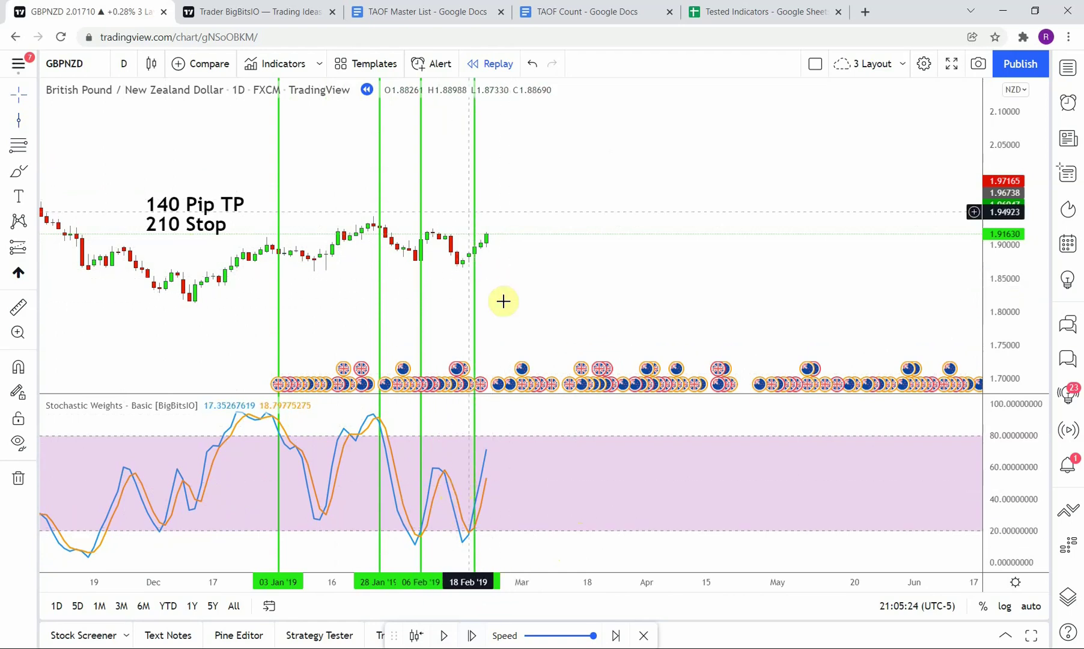
{"action": "left_click", "coordinate": [279, 274]}
{"action": "left_click", "coordinate": [207, 306]}
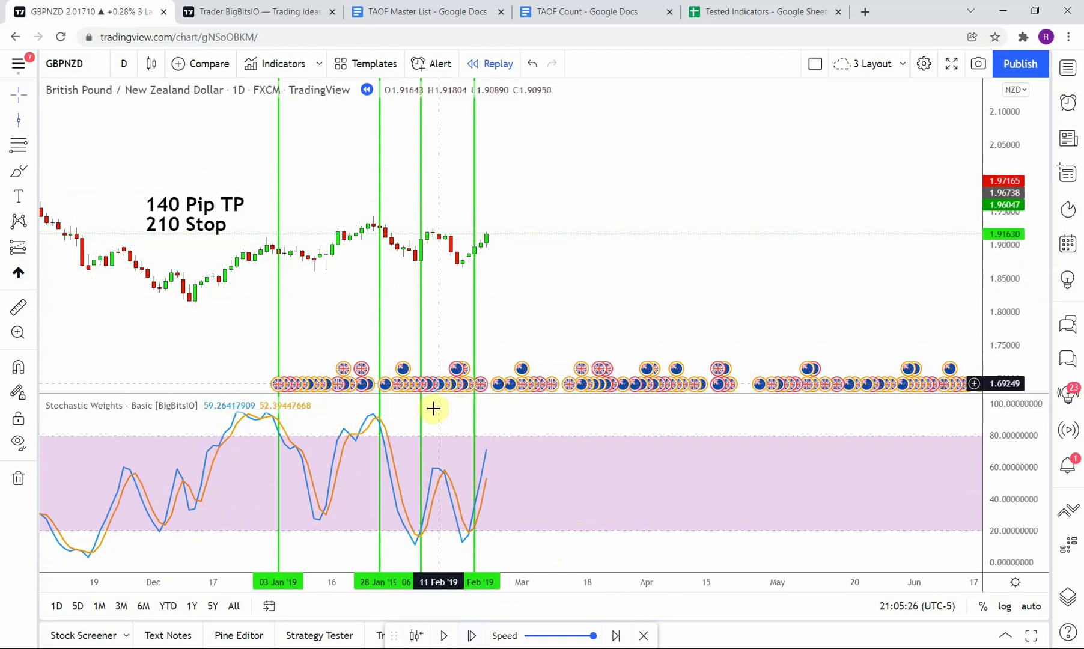
- Measure the price move from early February and adjust the chart view
{"action": "left_click", "coordinate": [407, 239], "text": "shift"}
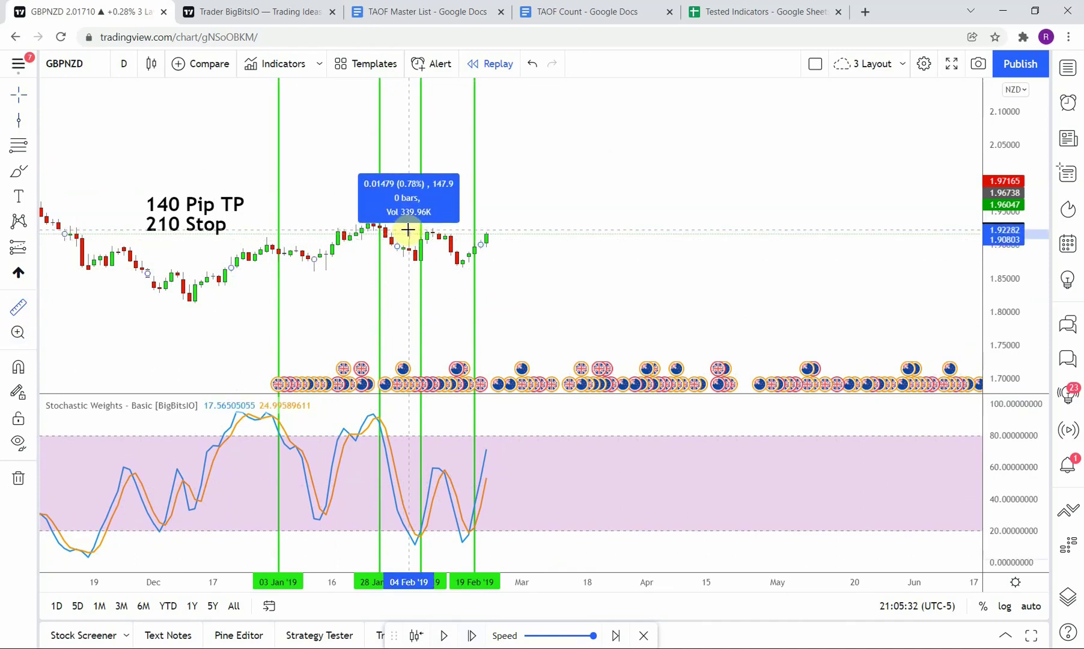
{"action": "key", "text": "Escape"}
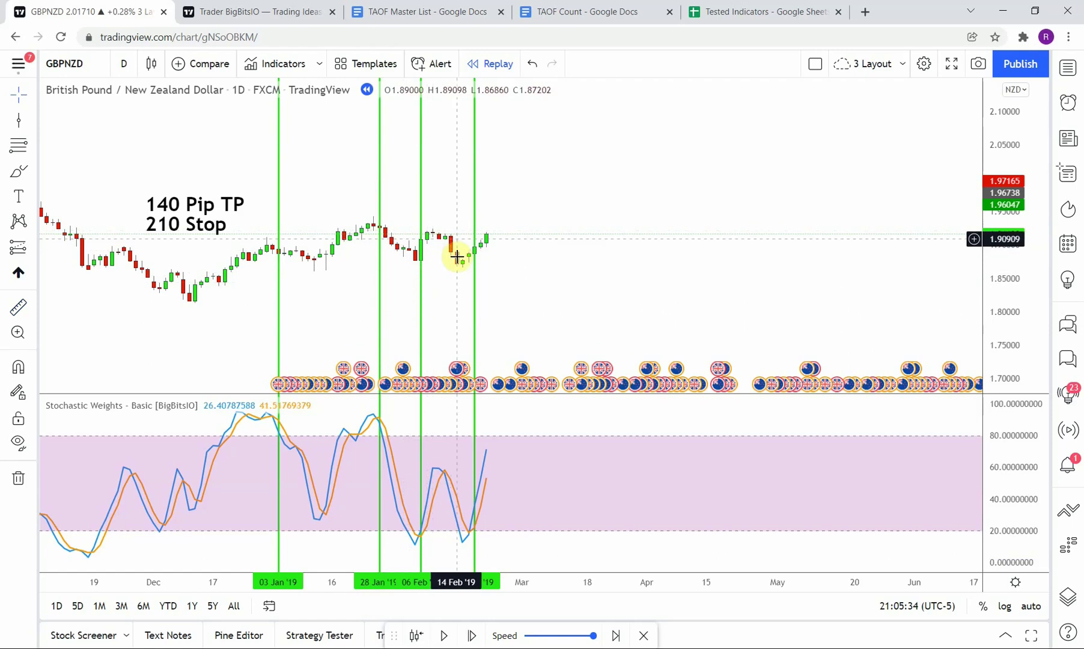
{"action": "left_click_drag", "start_coordinate": [430, 305], "coordinate": [427, 303]}
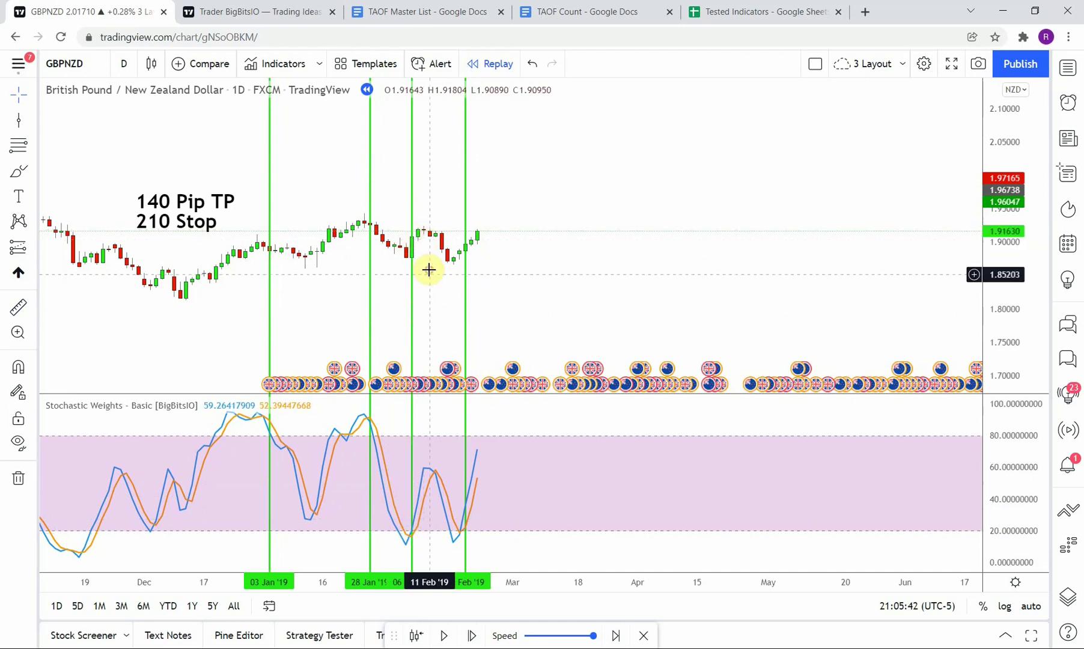
{"action": "left_click_drag", "start_coordinate": [429, 267], "coordinate": [429, 272]}
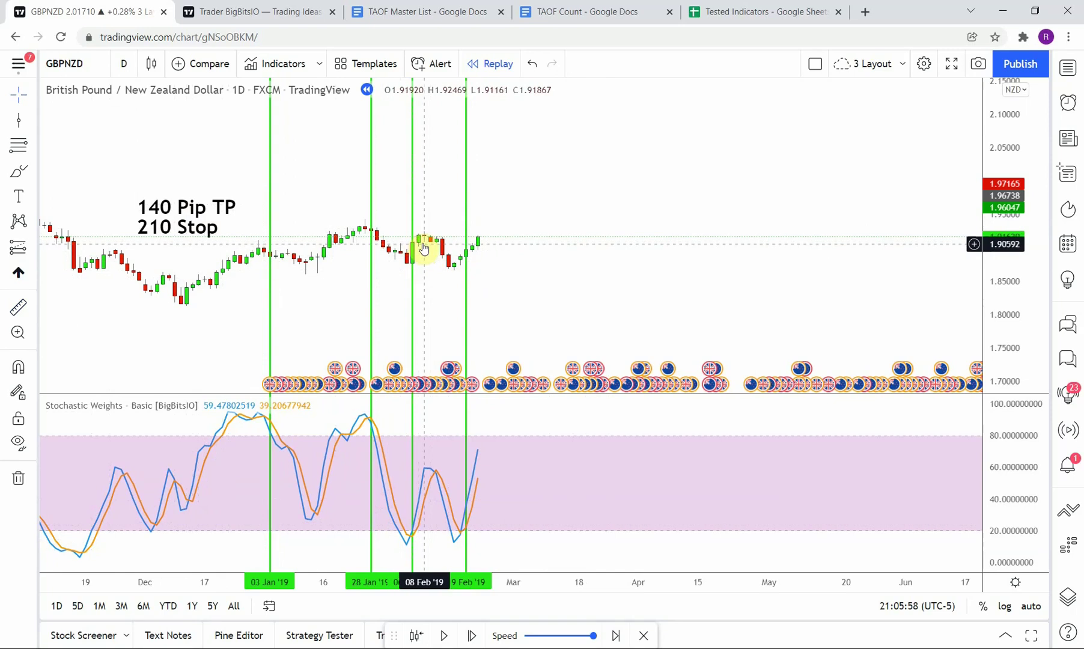
{"action": "scroll", "coordinate": [551, 310], "scroll_direction": "up", "scroll_amount": 3}
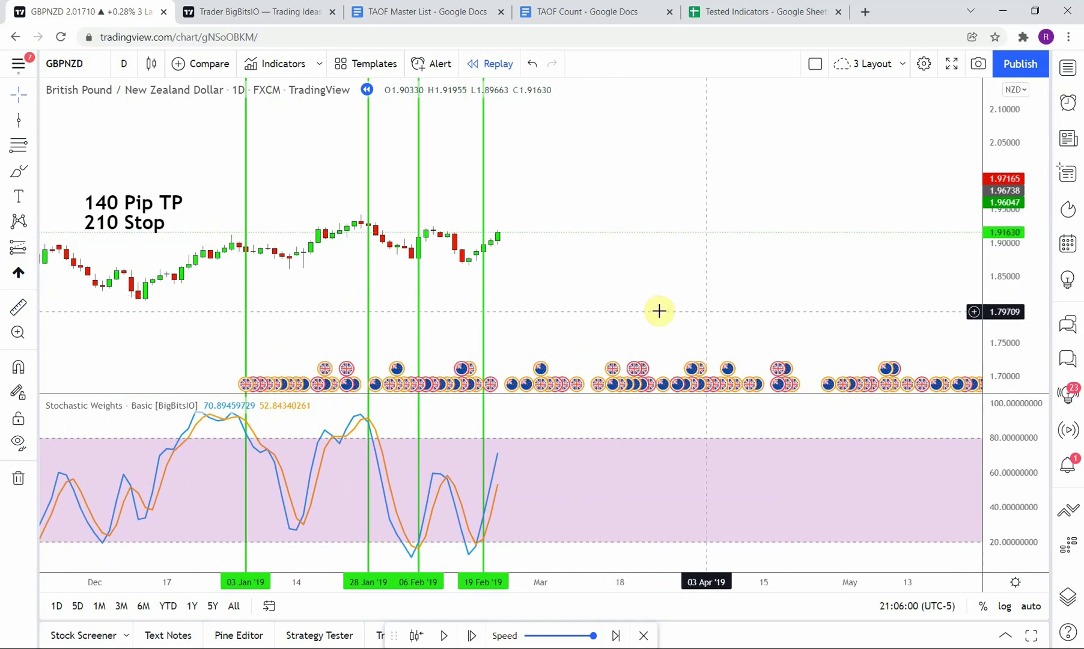
- Frame November through June on the chart and start the bar replay playing
{"action": "scroll", "coordinate": [702, 269], "scroll_direction": "down", "scroll_amount": 2}
{"action": "left_click_drag", "start_coordinate": [702, 269], "coordinate": [636, 276]}
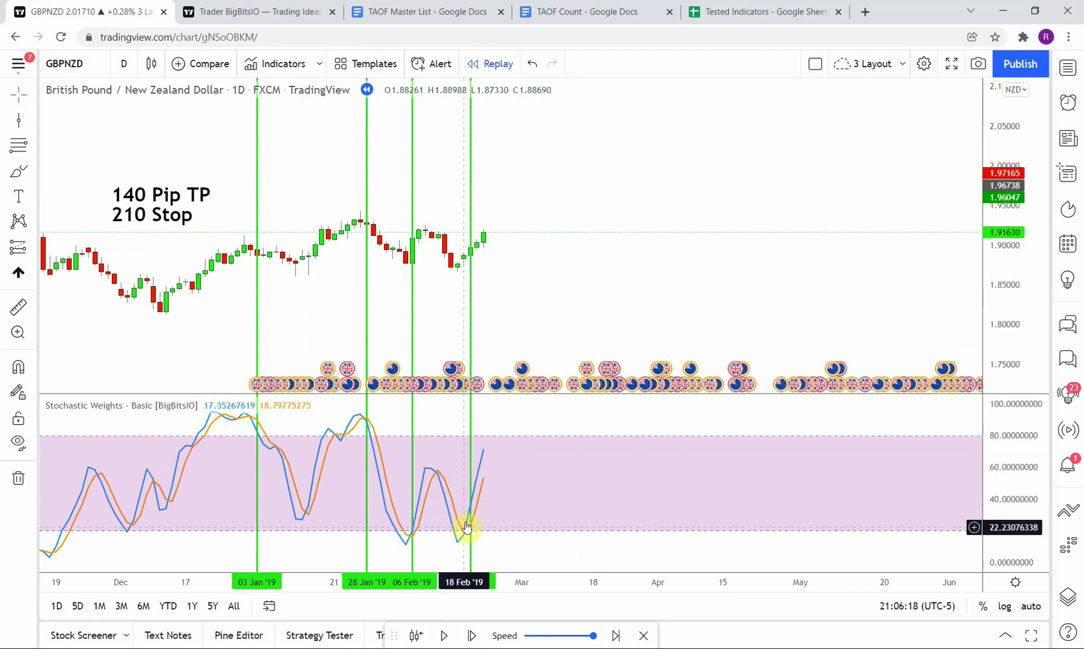
{"action": "mouse_move", "coordinate": [541, 298]}
{"action": "left_mouse_down"}
{"action": "mouse_move", "coordinate": [546, 288]}
{"action": "mouse_move", "coordinate": [546, 298]}
{"action": "left_mouse_up"}
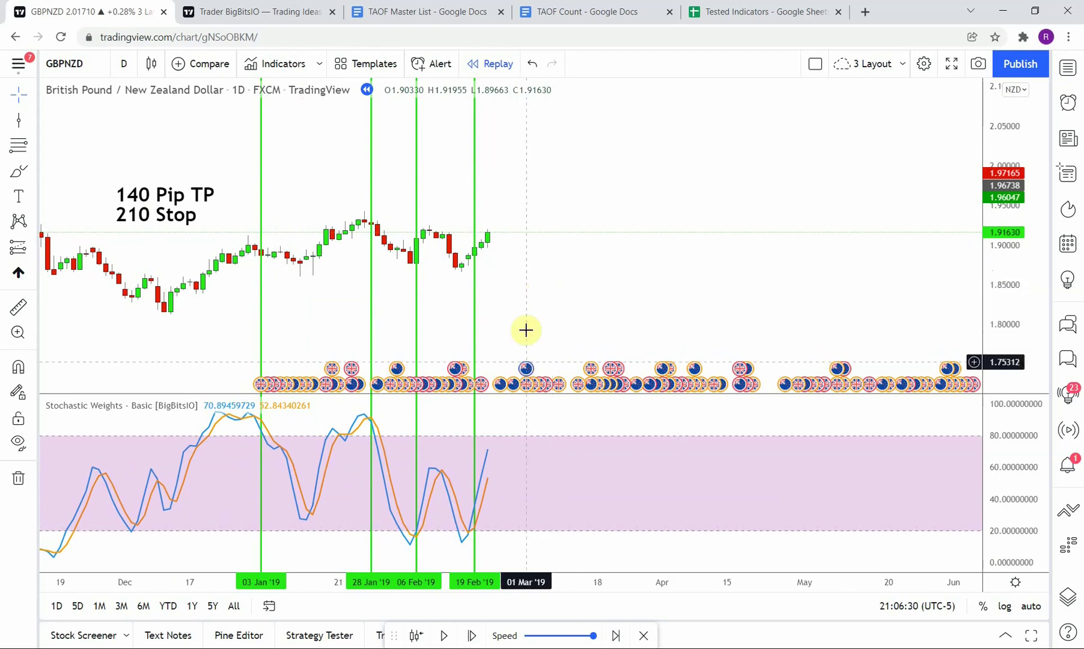
{"action": "left_click", "coordinate": [435, 634]}
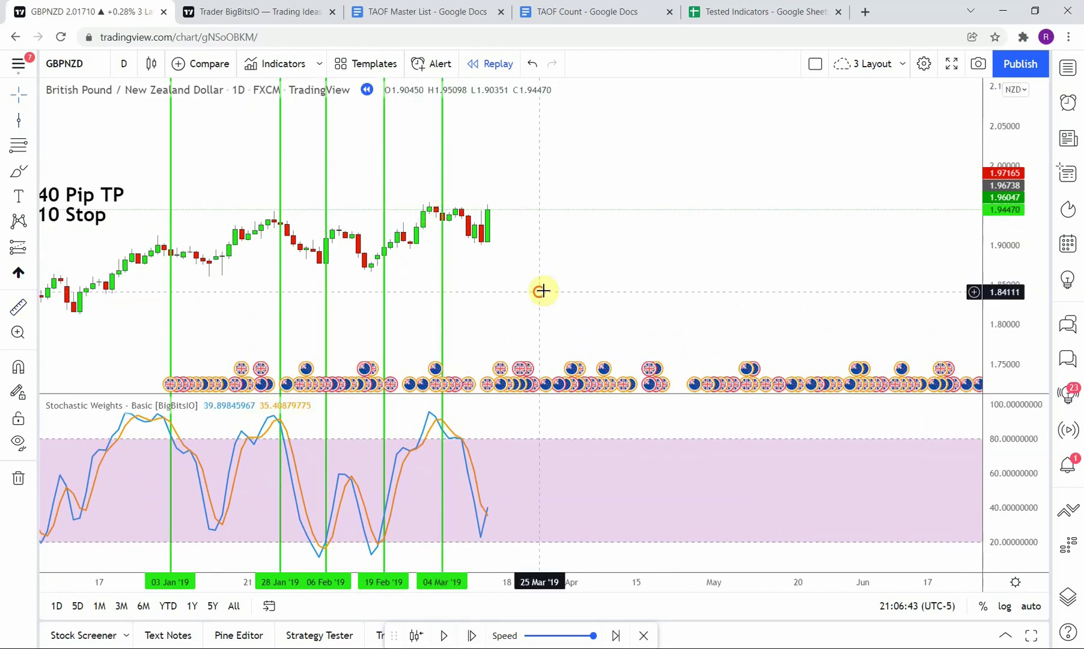
- Pause at each spring and summer signal, adding green vertical lines through 02 Jul and 19 Jul
{"action": "left_click", "coordinate": [444, 635]}
{"action": "key", "text": "alt+v"}
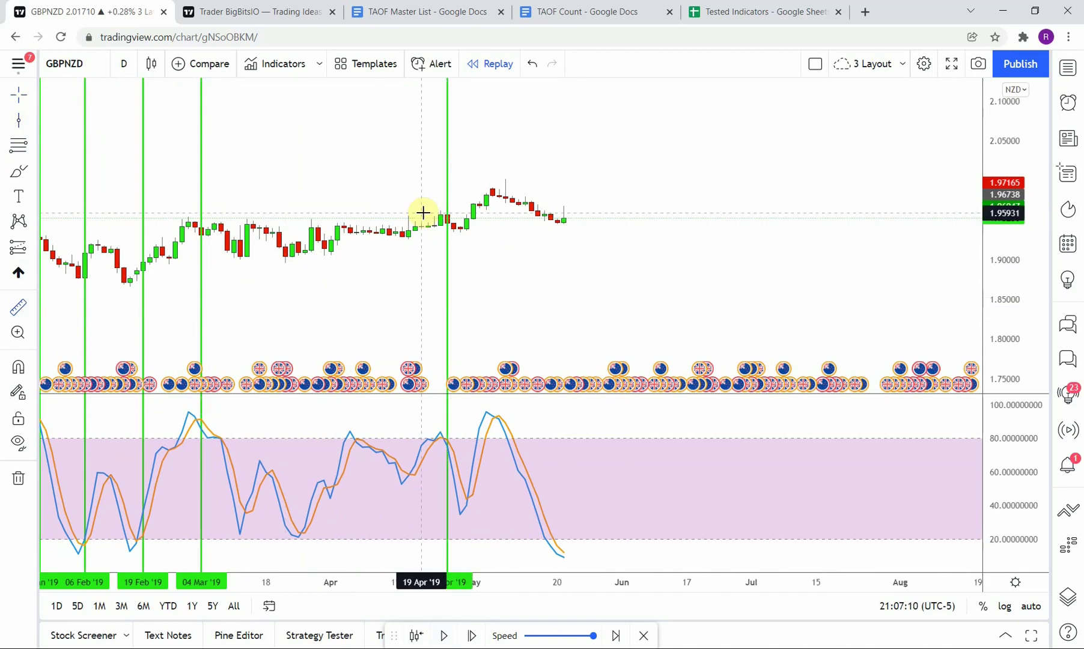
{"action": "left_click", "coordinate": [595, 108]}
{"action": "key", "text": "alt+v"}
{"action": "key", "text": "alt+v"}
{"action": "left_click", "coordinate": [601, 101]}
{"action": "left_click", "coordinate": [601, 284]}
{"action": "left_click", "coordinate": [445, 635]}
{"action": "left_click", "coordinate": [445, 636]}
- Mark 30 Aug, 23 Sep and 06 Nov green and 27 Nov red
{"action": "key", "text": "alt+v"}
{"action": "left_click", "coordinate": [601, 102]}
{"action": "left_click", "coordinate": [617, 285]}
{"action": "key", "text": "alt+v"}
{"action": "left_click", "coordinate": [444, 635]}
{"action": "left_click", "coordinate": [444, 635]}
{"action": "key", "text": "alt+v"}
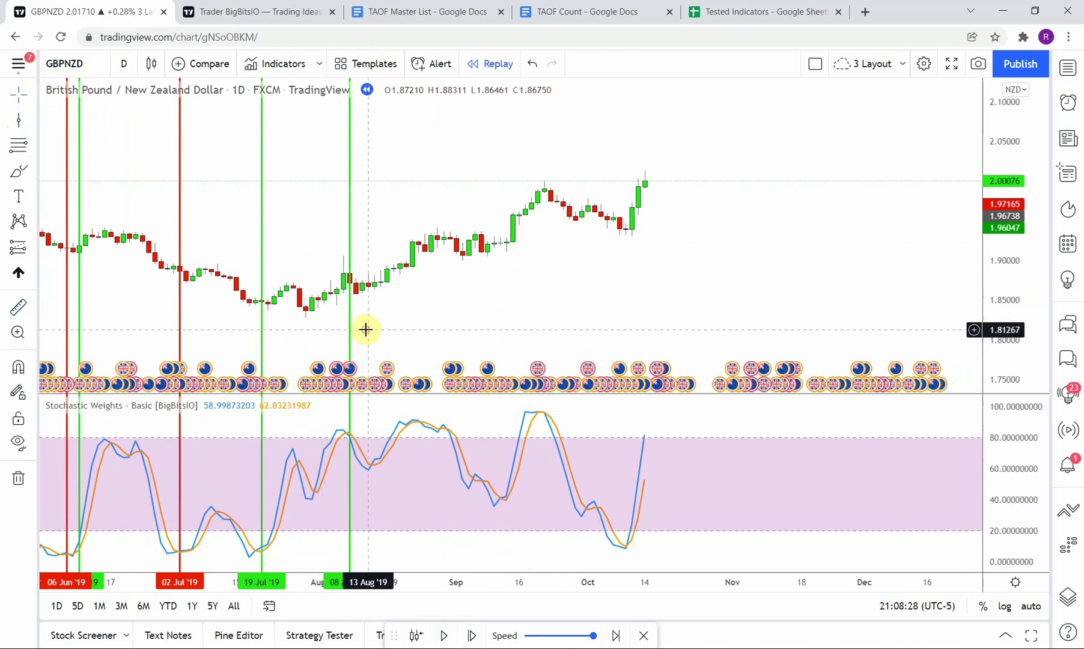
{"action": "key", "text": "alt+v"}
{"action": "key", "text": "alt+v"}
{"action": "key", "text": "alt+v"}
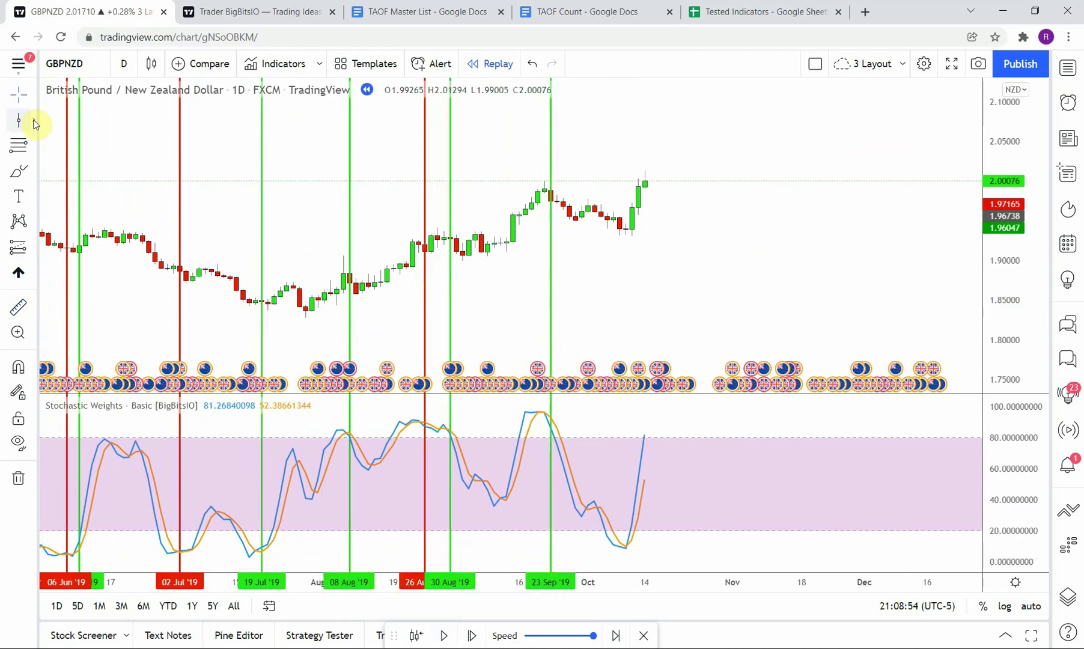
{"action": "left_click", "coordinate": [601, 102]}
{"action": "left_click", "coordinate": [618, 285]}
{"action": "left_click", "coordinate": [445, 635]}
{"action": "key", "text": "alt+v"}
{"action": "key", "text": "alt+v"}
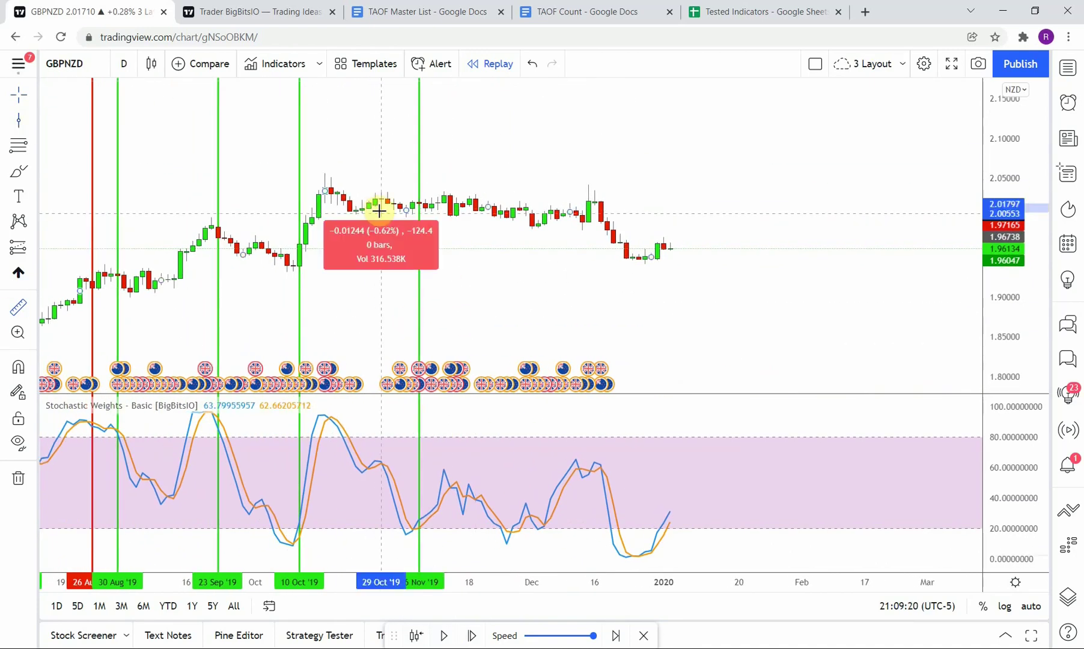
{"action": "key", "text": "alt+v"}
{"action": "left_click", "coordinate": [603, 107]}
{"action": "key", "text": "alt+v"}
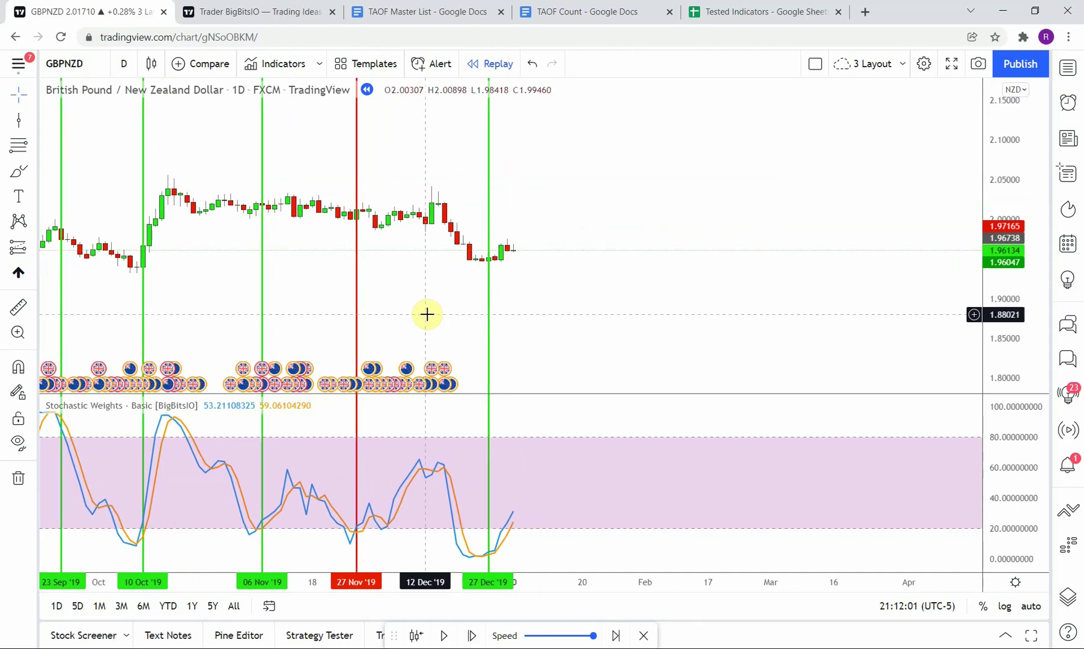
- Zoom out on the GBPNZD chart to show more of the 2019 signal lines
{"action": "scroll", "coordinate": [459, 274], "scroll_direction": "down", "scroll_amount": 4}
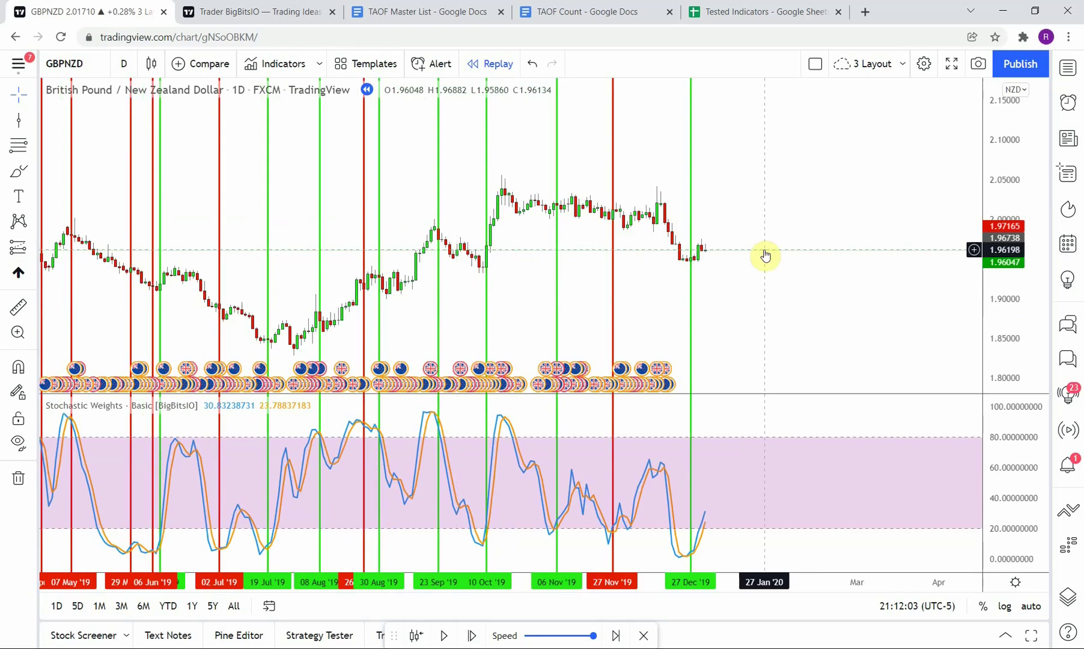
- Pan the chart and compress the price scale so the 03 Jan–27 Dec '19 lines and 140 Pip TP note show
{"action": "left_click_drag", "start_coordinate": [756, 265], "coordinate": [891, 283]}
{"action": "left_click_drag", "start_coordinate": [1022, 162], "coordinate": [888, 302]}
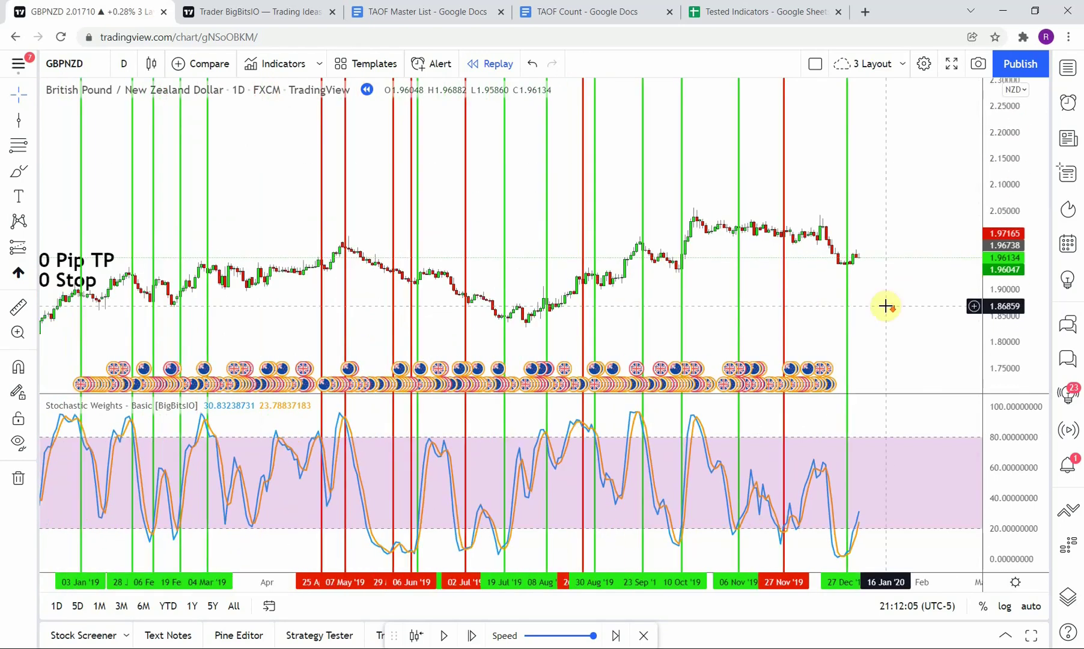
{"action": "left_click_drag", "start_coordinate": [516, 339], "coordinate": [591, 289]}
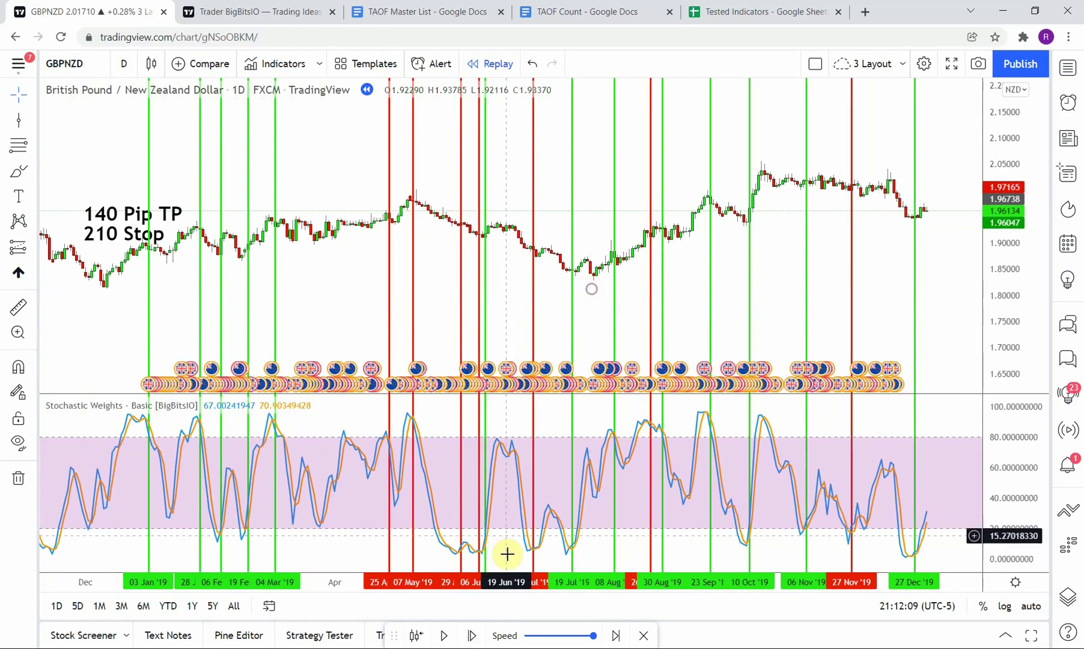
{"action": "scroll", "coordinate": [518, 578], "scroll_direction": "up", "scroll_amount": 3}
{"action": "scroll", "coordinate": [518, 577], "scroll_direction": "down", "scroll_amount": 2}
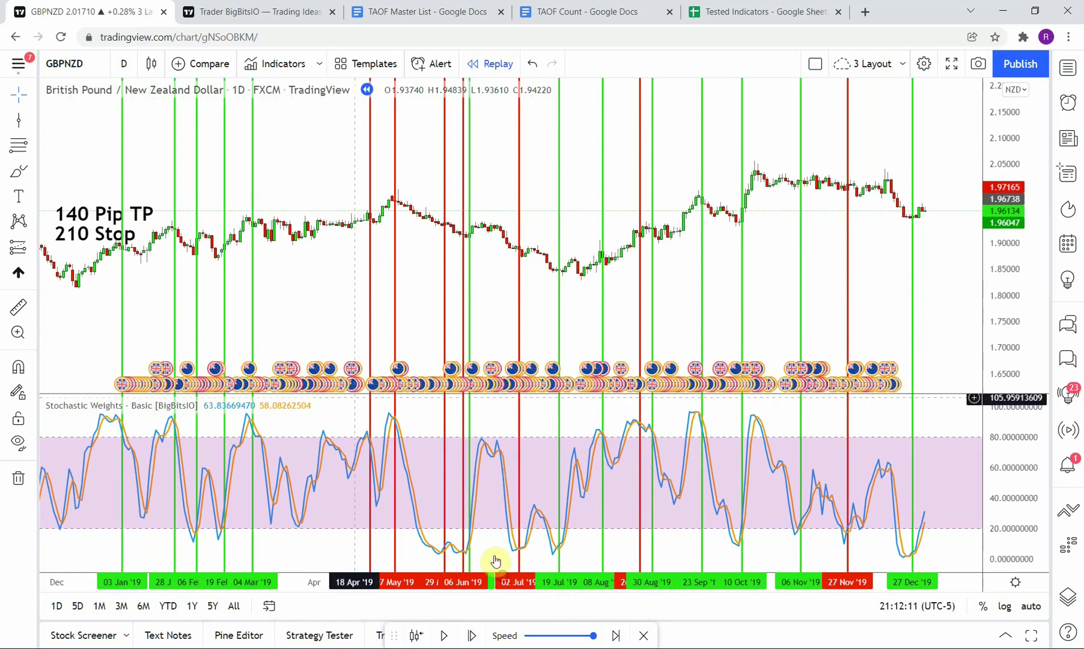
{"action": "left_click_drag", "start_coordinate": [329, 301], "coordinate": [346, 284]}
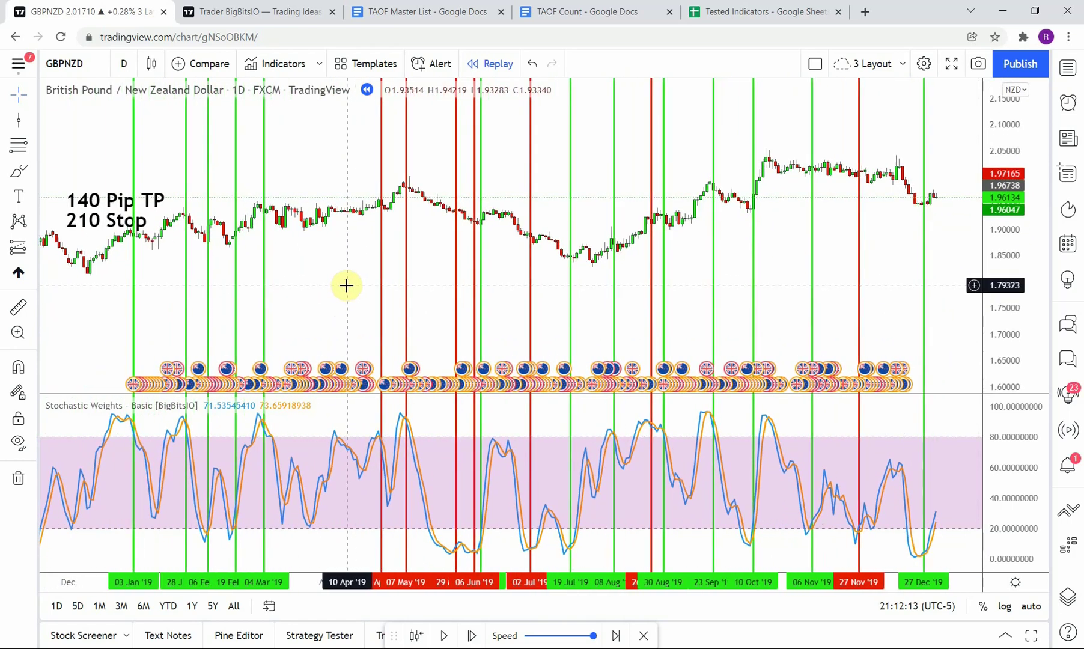